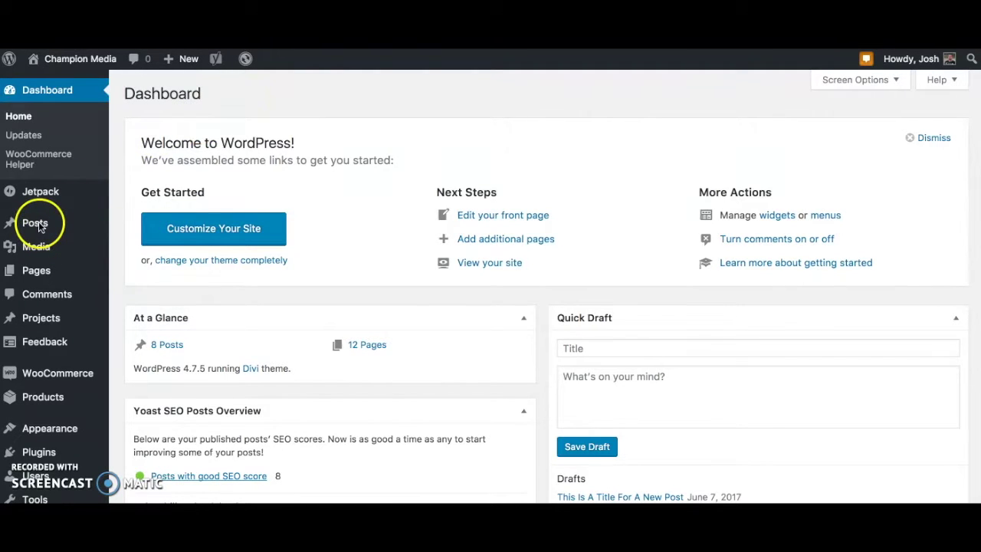
Start a new blog post from the dashboard
mouse_move(42, 225)
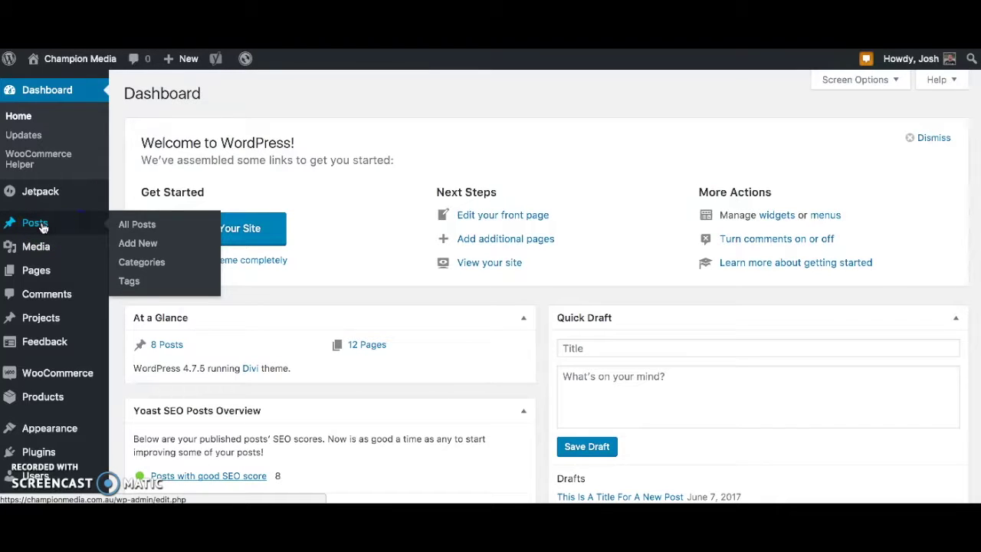
click(140, 245)
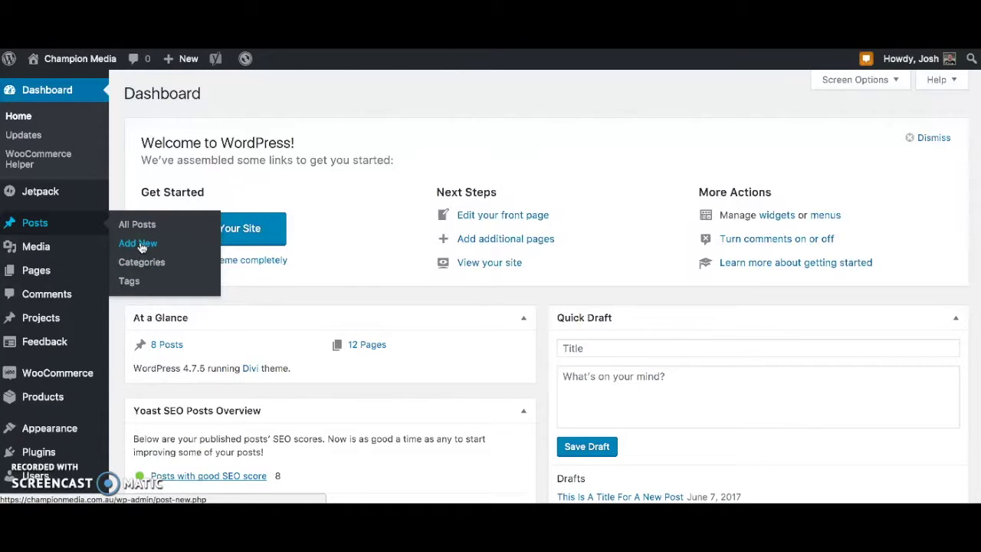
click(389, 134)
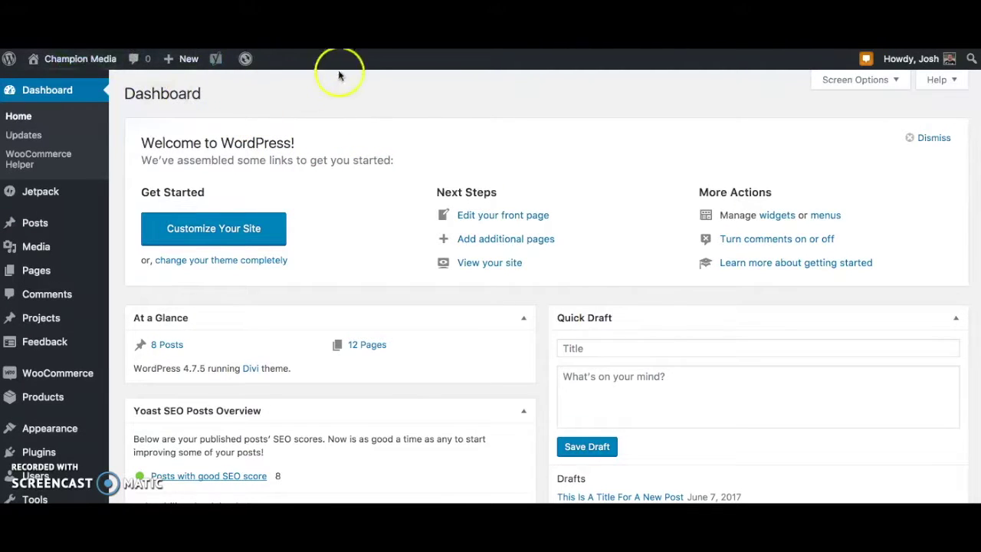
mouse_move(175, 65)
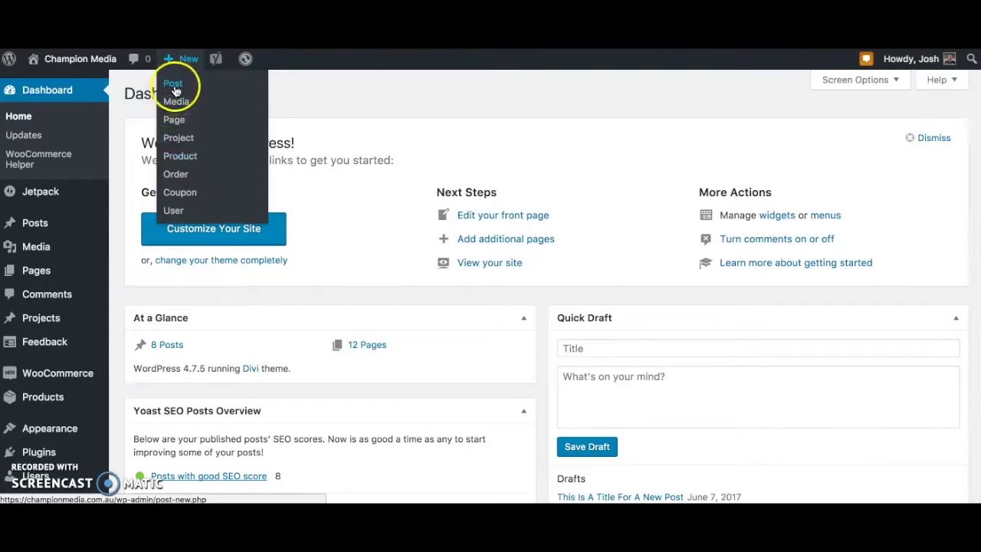
click(174, 90)
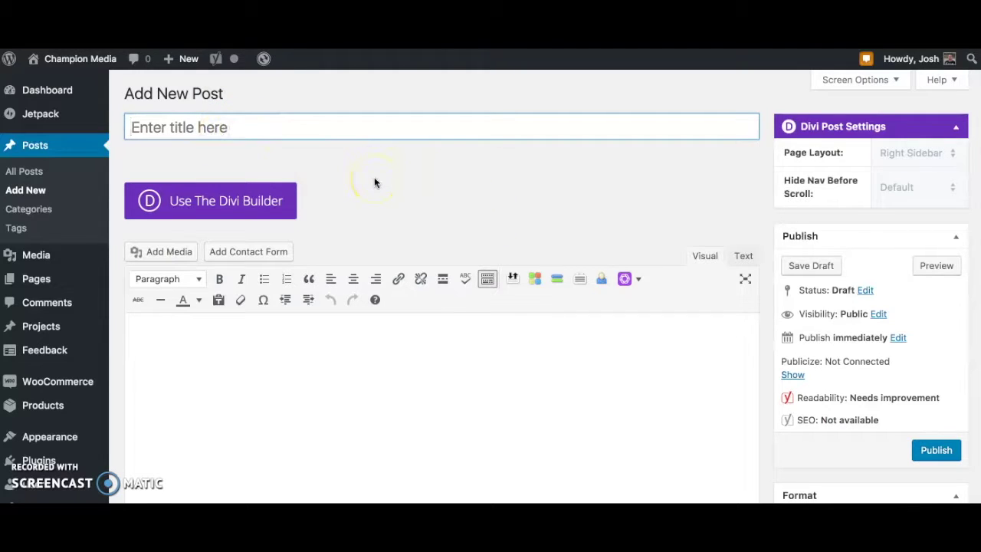
Title the new post "This A Title"
key(shift)
text(This )
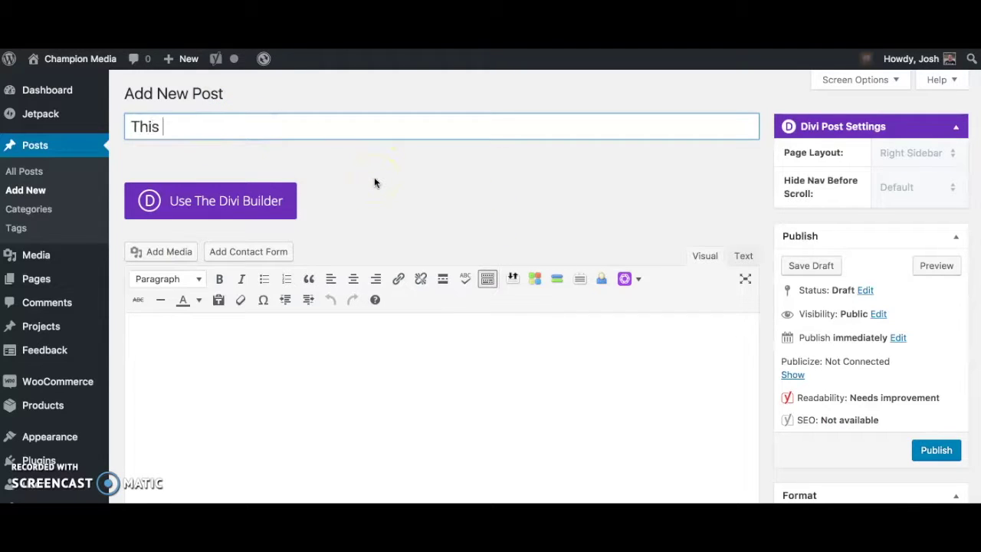
text(A Title)
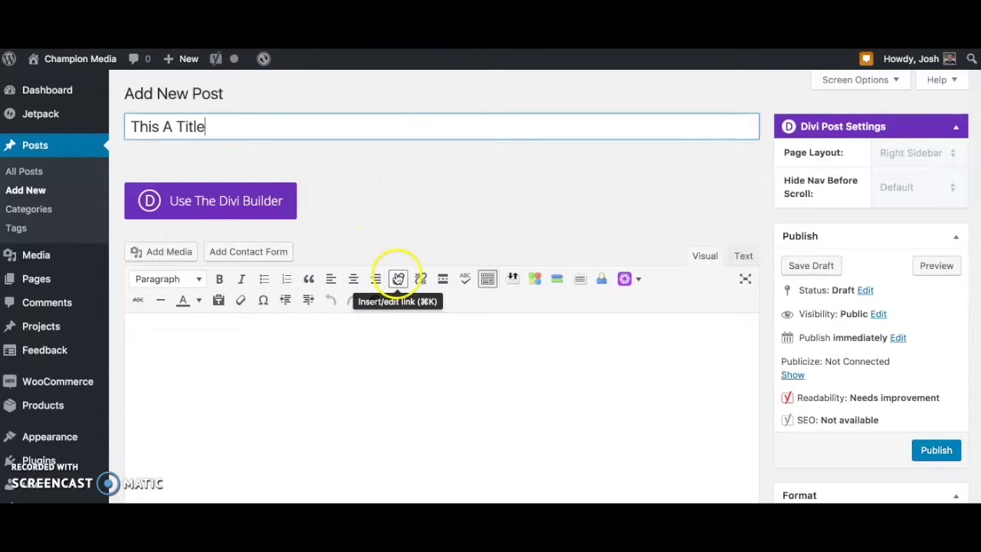
Write "This is content for a blog post." as the post's body text in the visual editor
scroll(430, 378, down, 2)
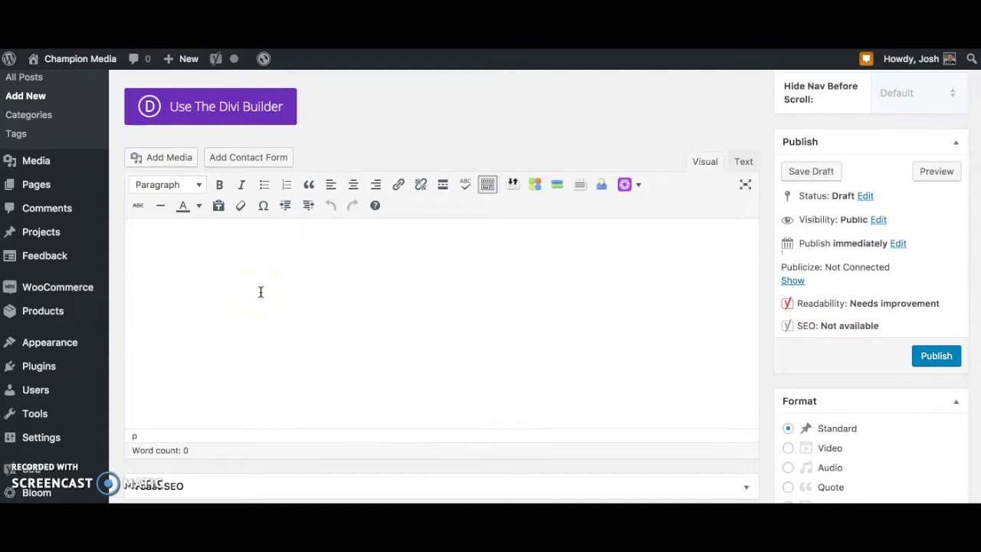
click(220, 258)
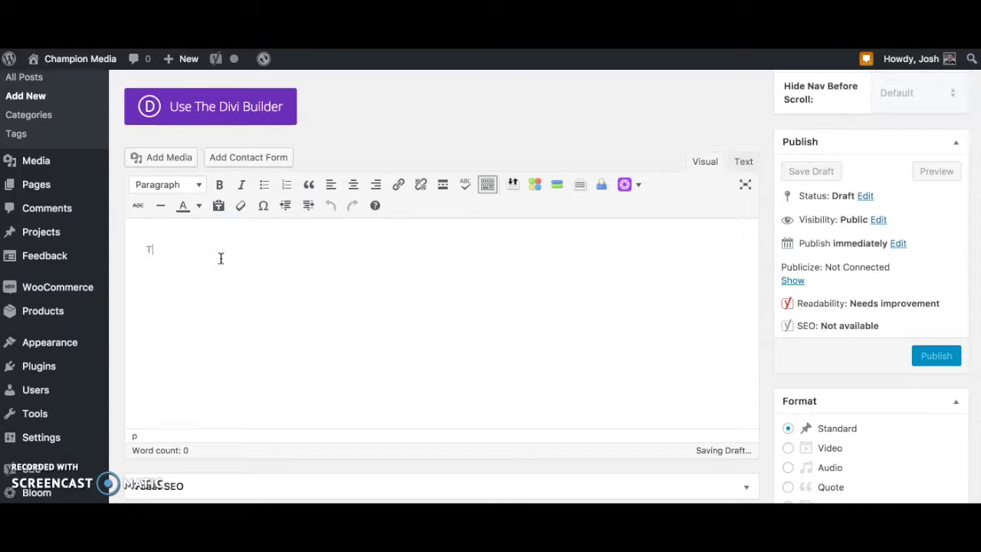
text(This is content)
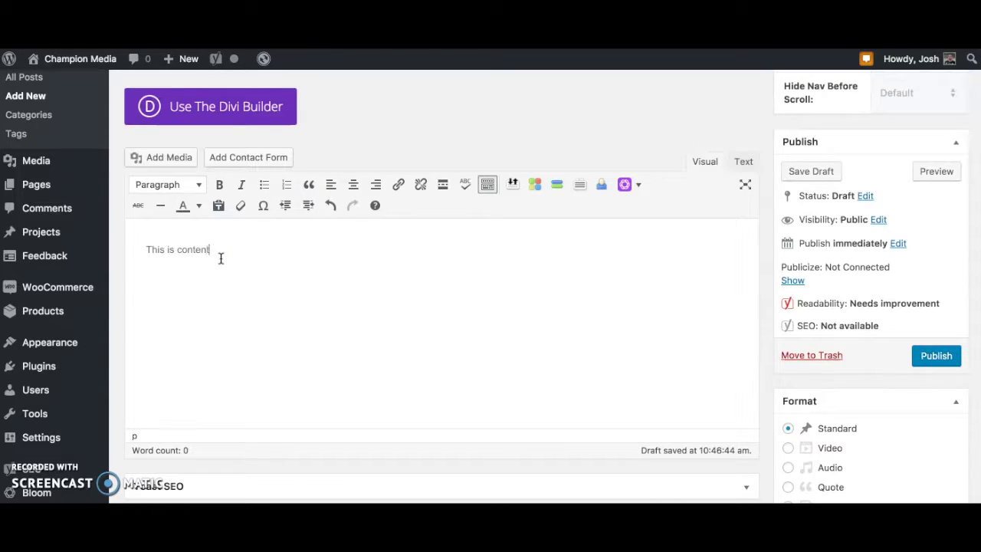
text( for a blog post.)
click(261, 247)
click(321, 267)
click(703, 166)
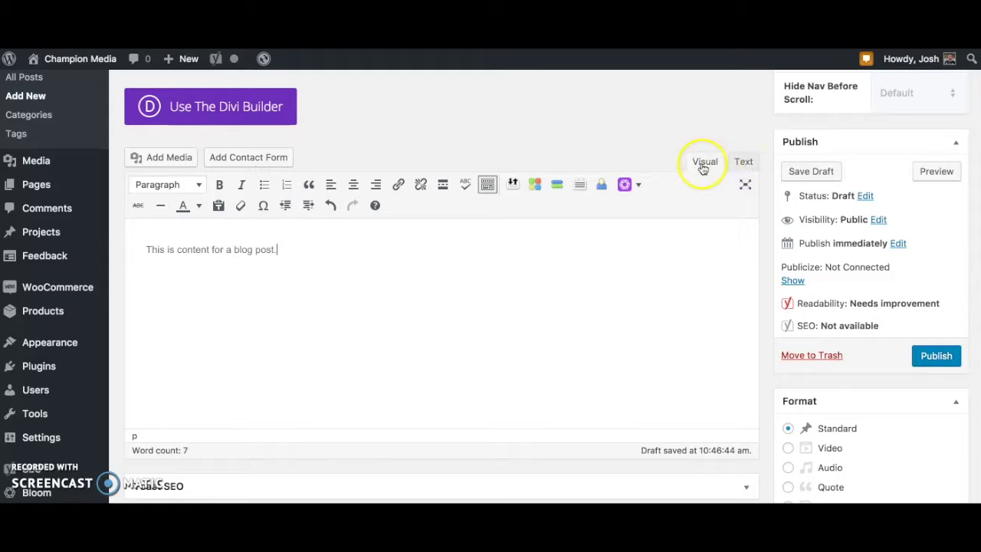
click(289, 263)
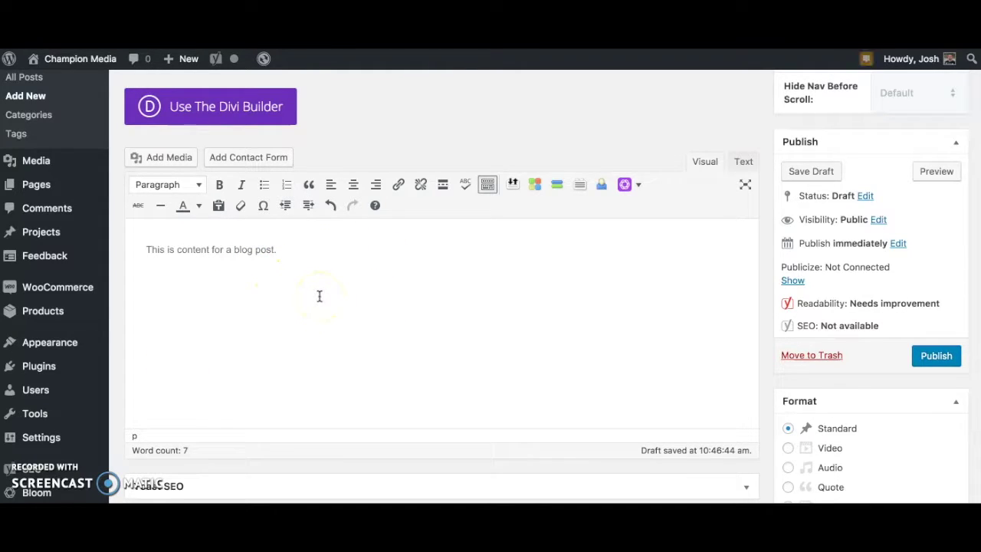
Upload the image DSC_0650.JPG from the Album Covers & Images folder as media for the post
click(156, 158)
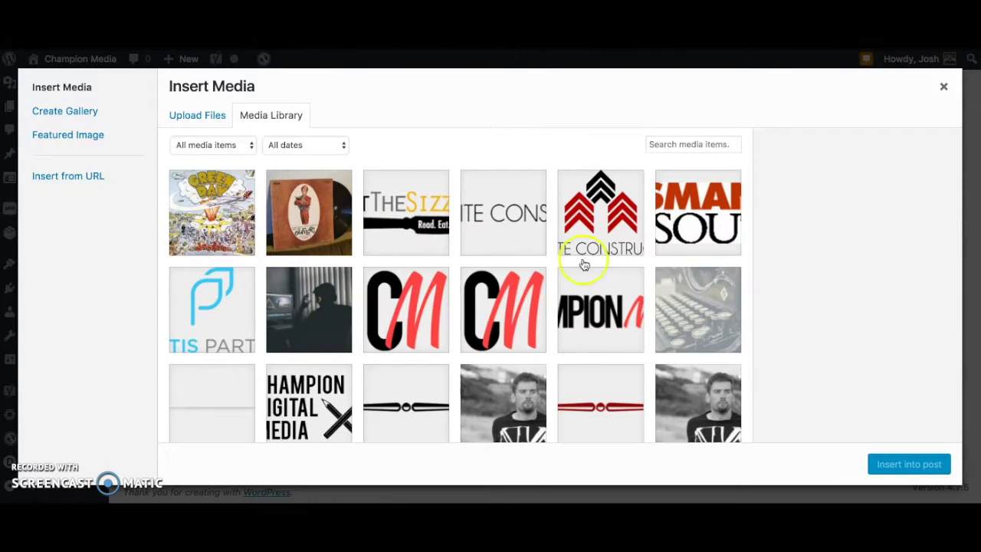
scroll(582, 307, down, 1)
scroll(499, 260, up, 1)
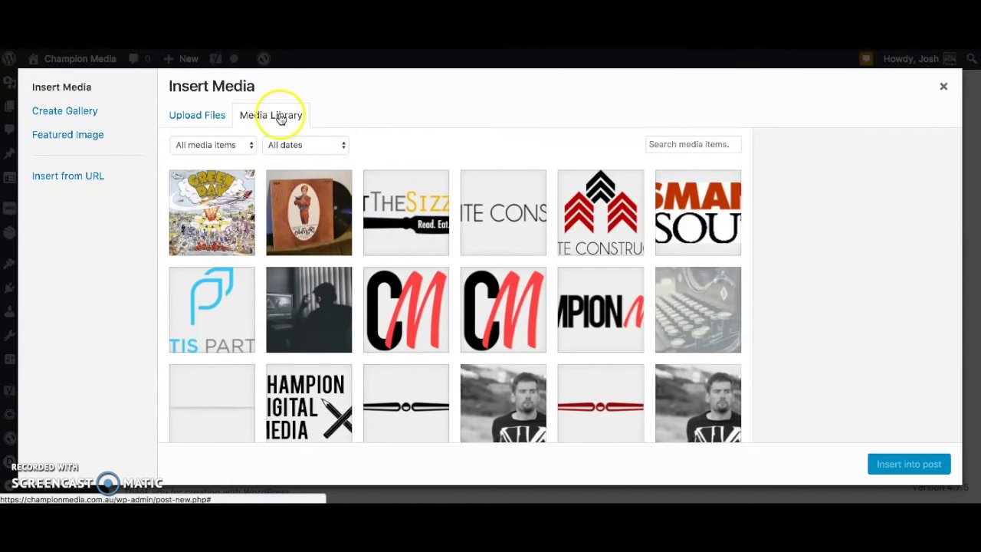
click(215, 115)
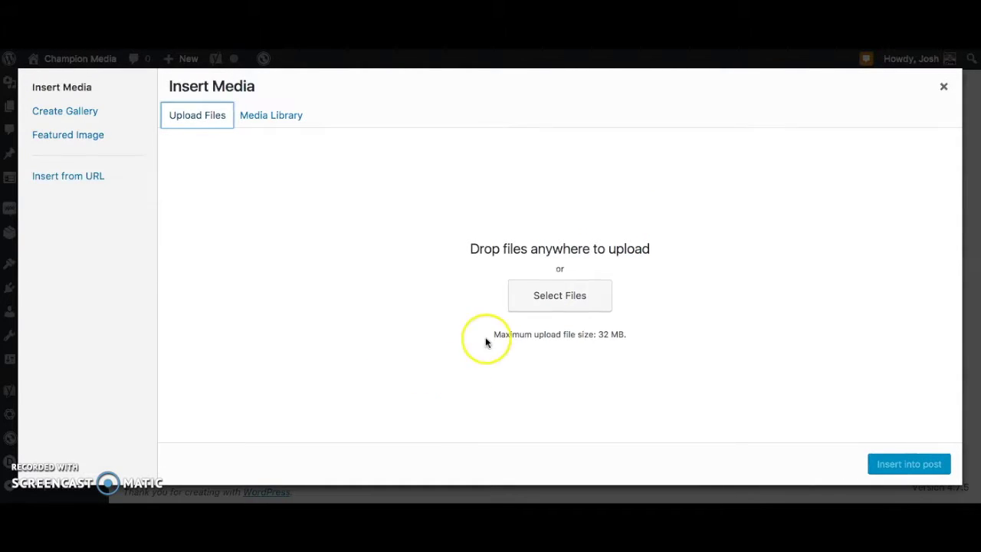
click(528, 294)
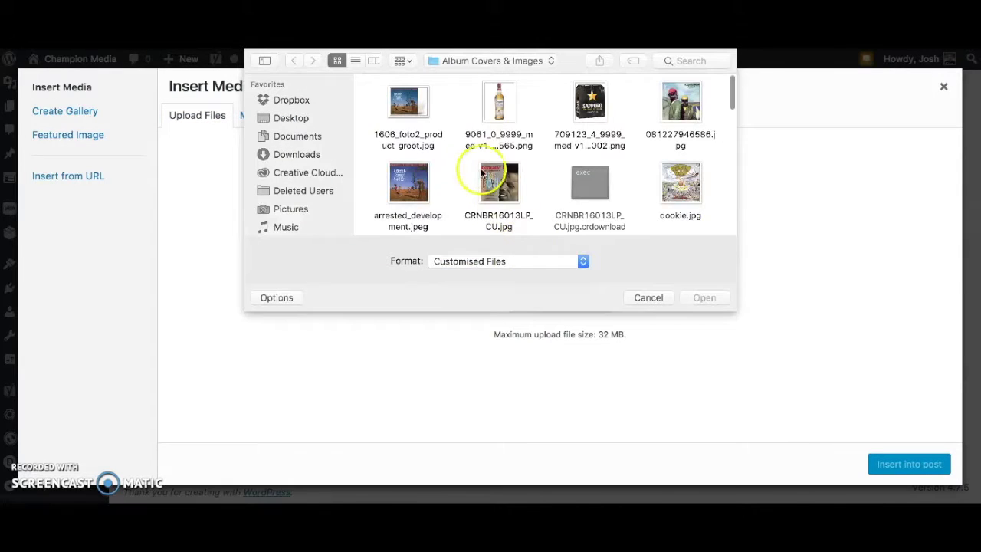
scroll(517, 161, down, 2)
scroll(559, 186, down, 3)
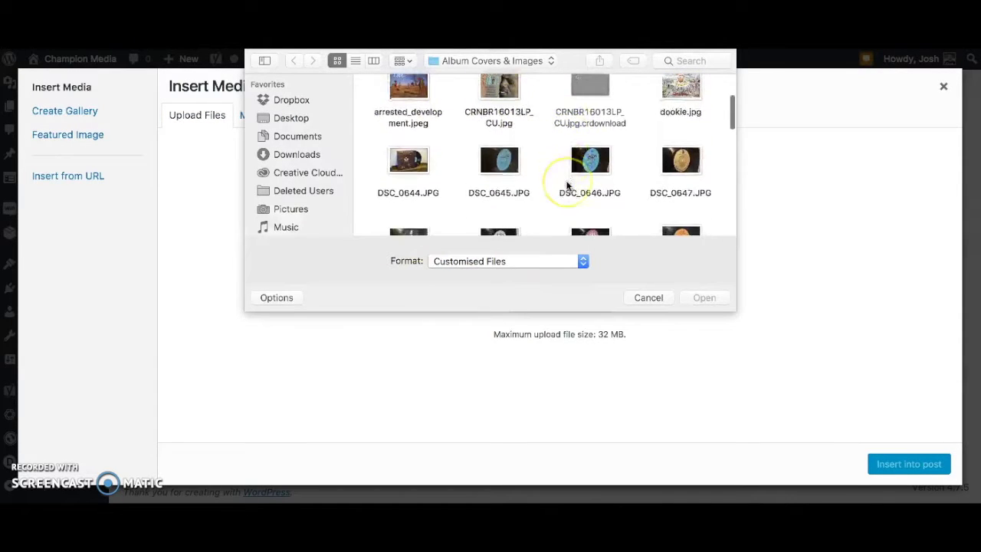
click(586, 209)
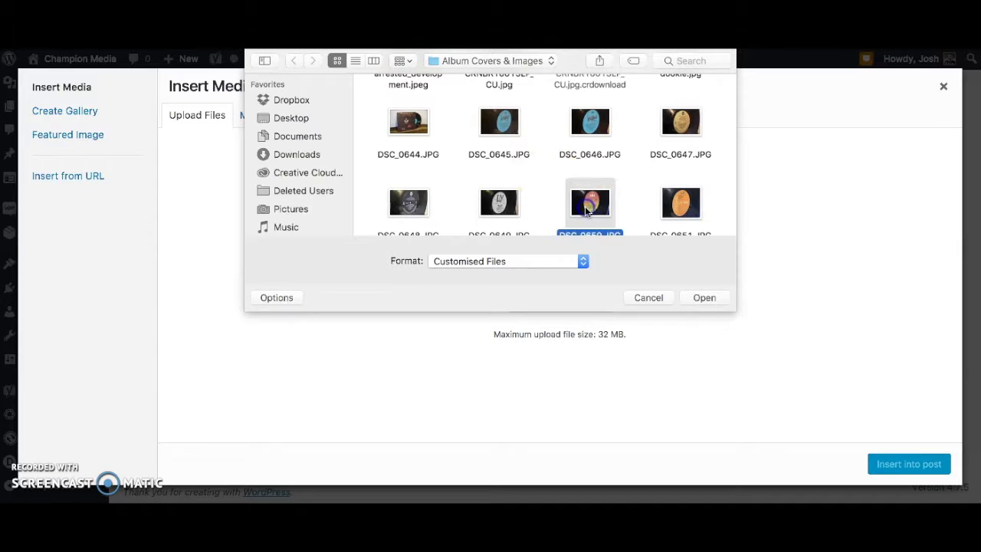
click(712, 299)
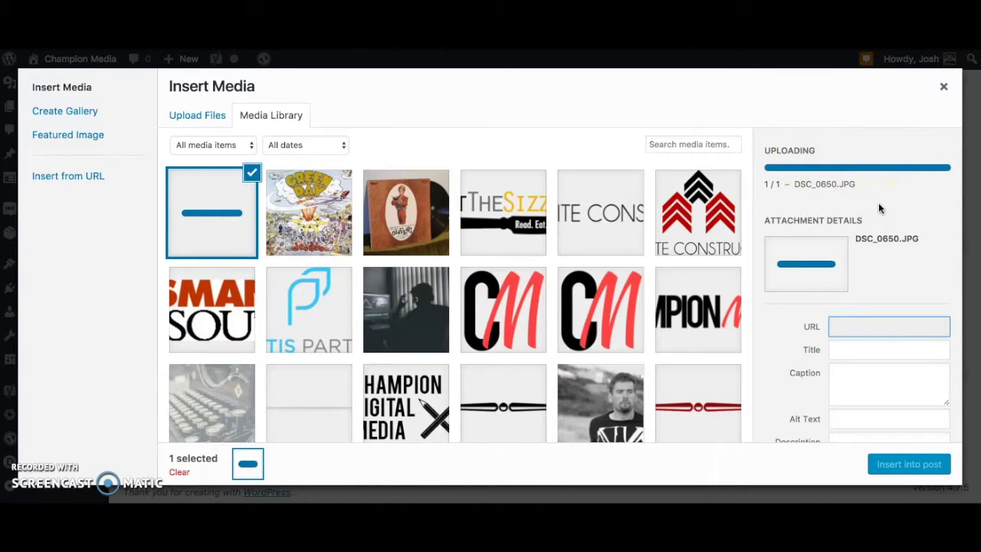
Insert the uploaded DSC_0650 image into the post at full size, leaving caption, alt text and description empty
click(366, 207)
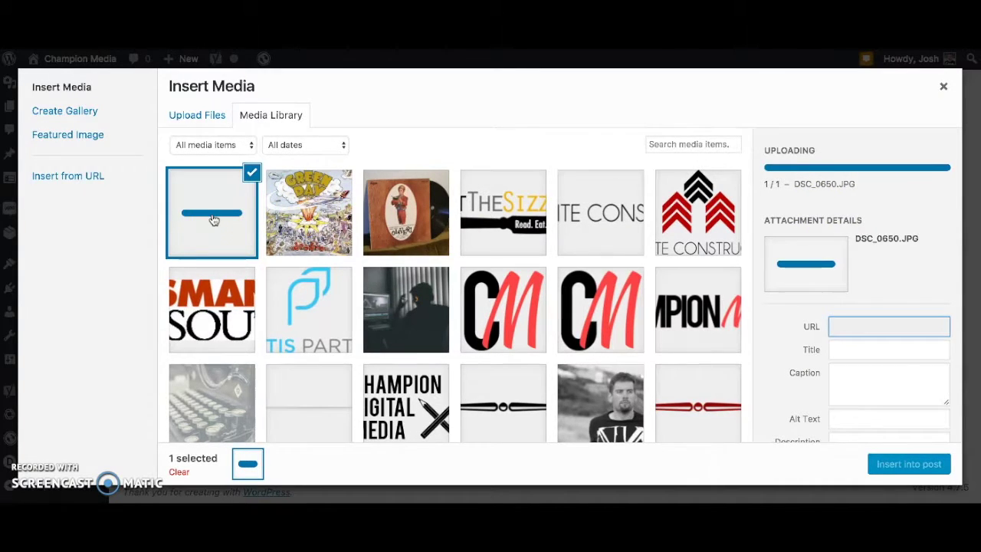
click(240, 213)
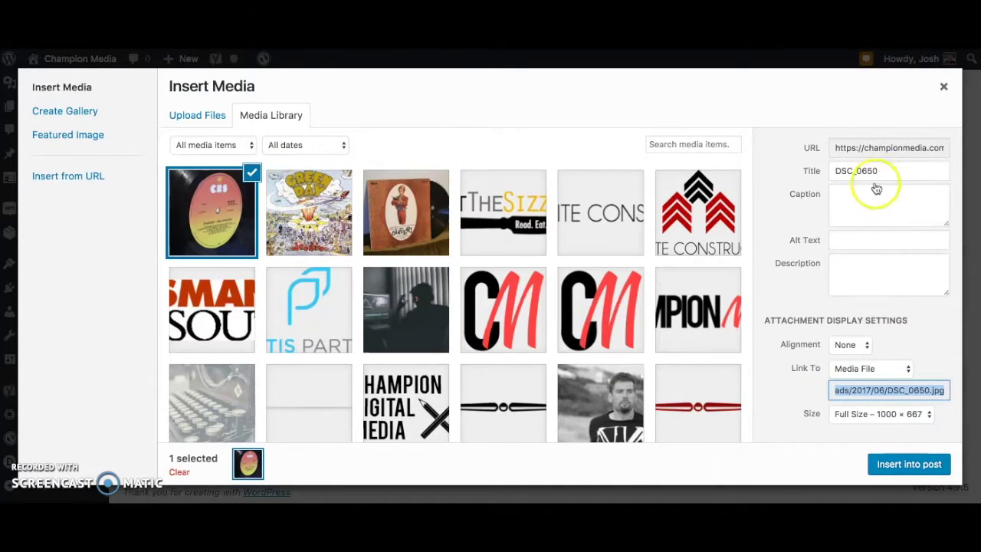
click(875, 212)
click(856, 241)
click(849, 284)
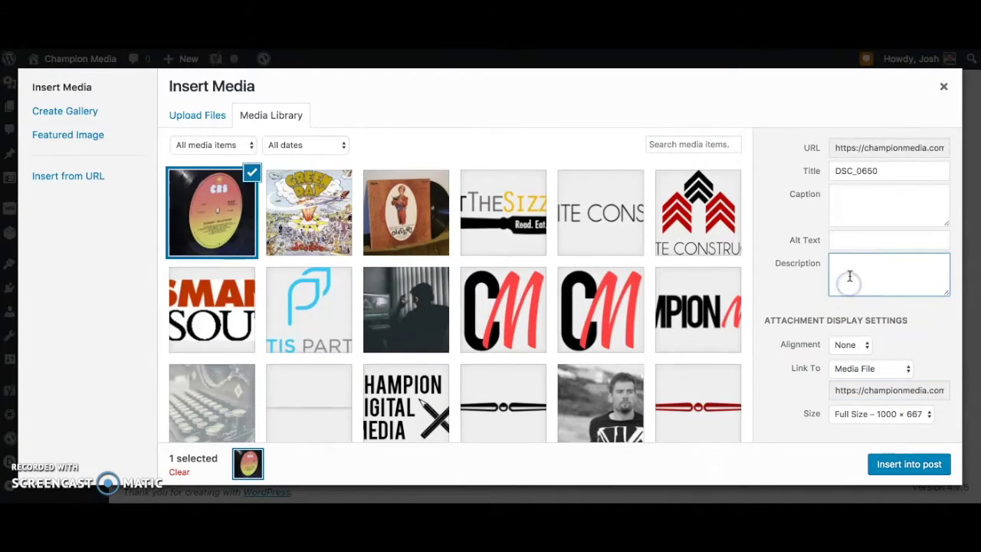
scroll(810, 253, up, 2)
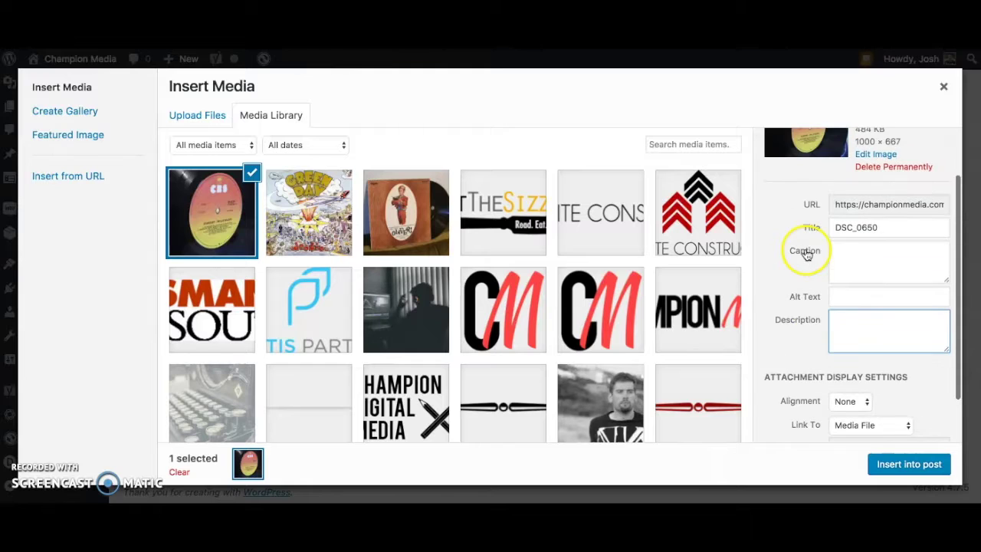
click(902, 467)
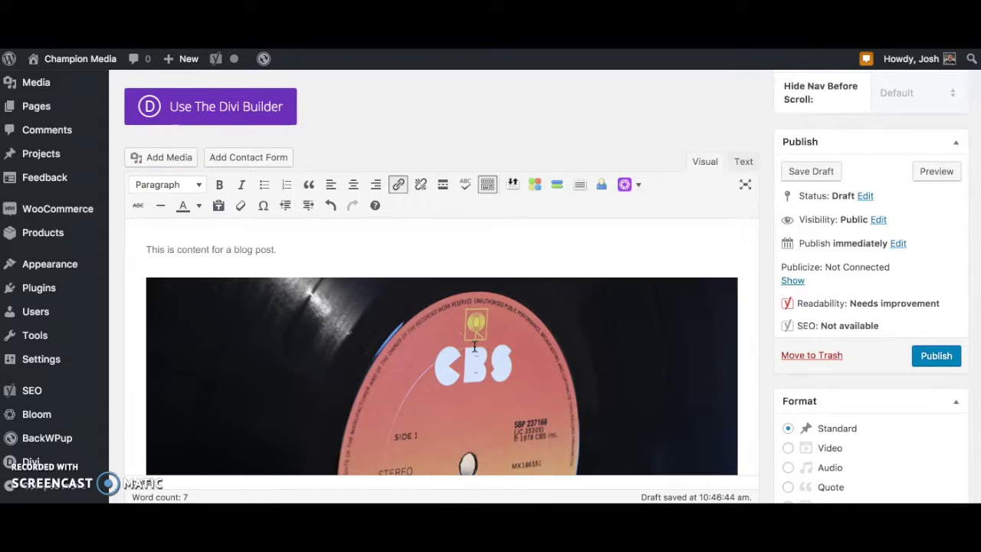
Shrink the inserted record image in the post body proportionally to about two-thirds of its width
scroll(475, 347, down, 1)
scroll(475, 347, down, 3)
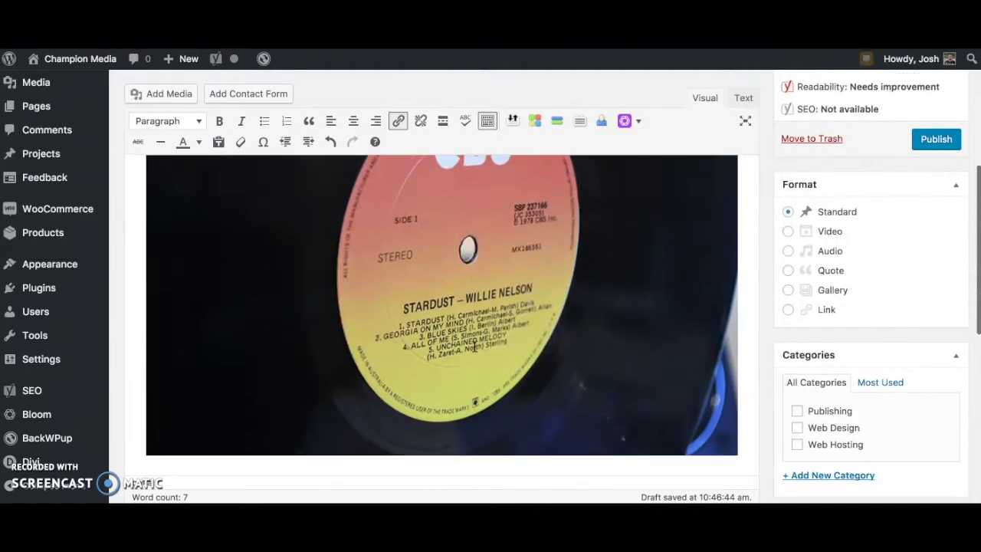
scroll(474, 347, up, 4)
scroll(474, 346, down, 4)
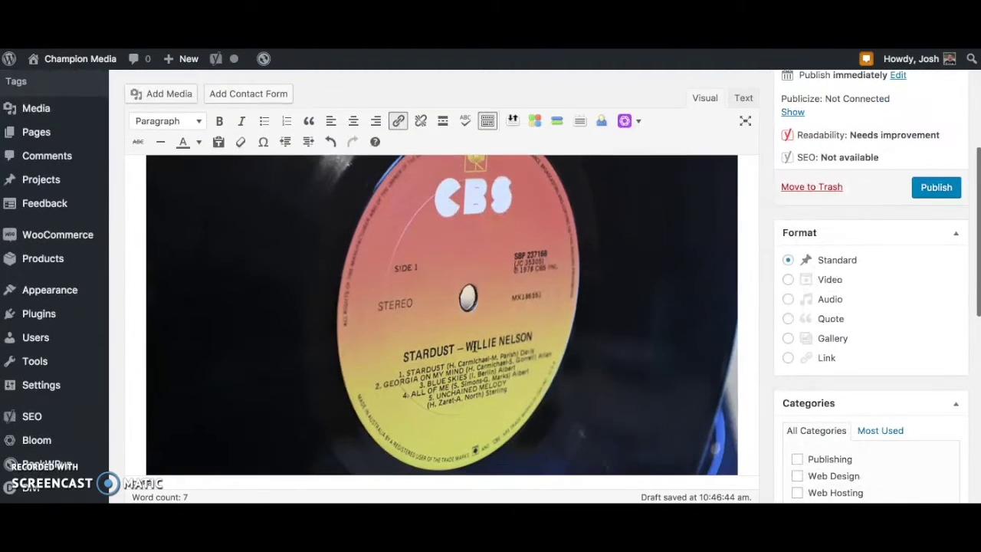
scroll(475, 348, up, 2)
scroll(474, 346, up, 1)
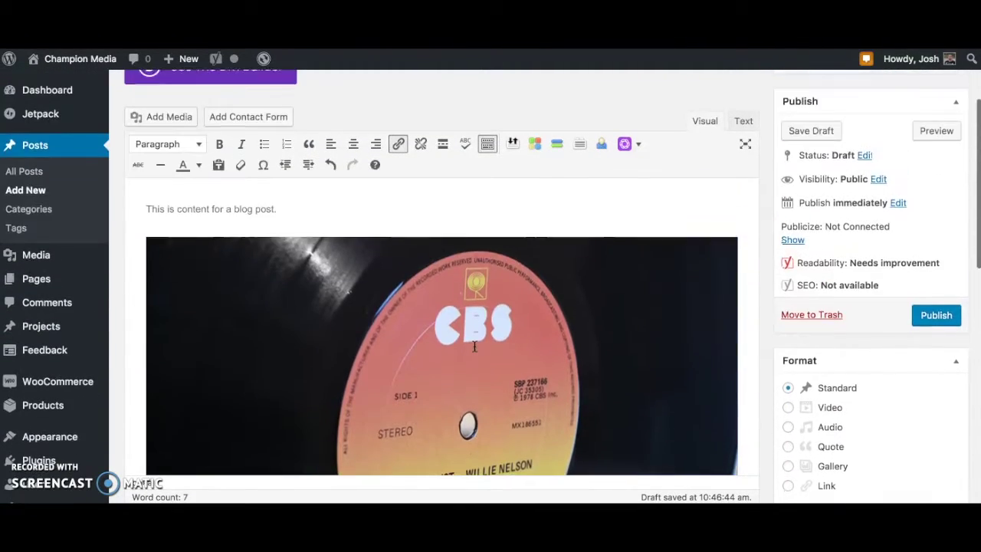
scroll(483, 348, down, 1)
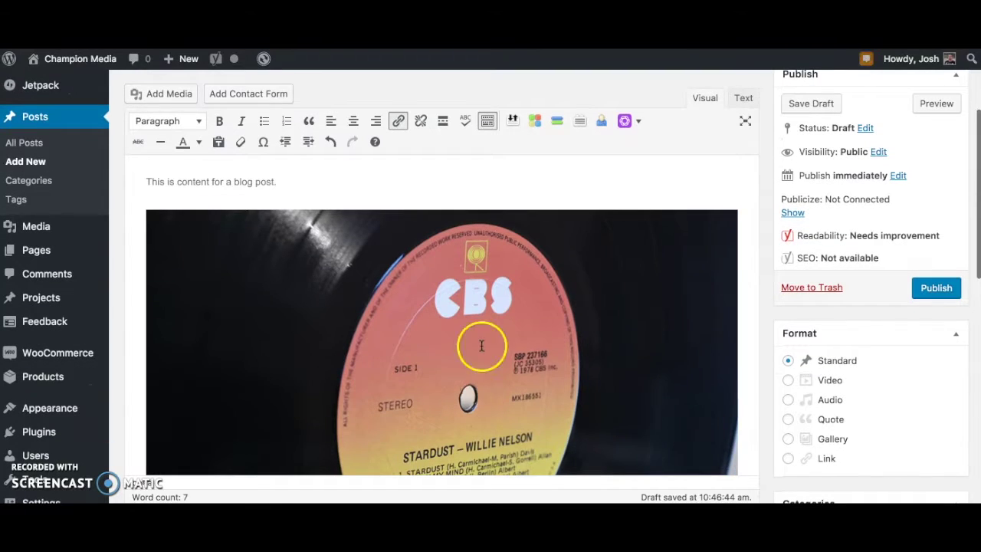
click(574, 341)
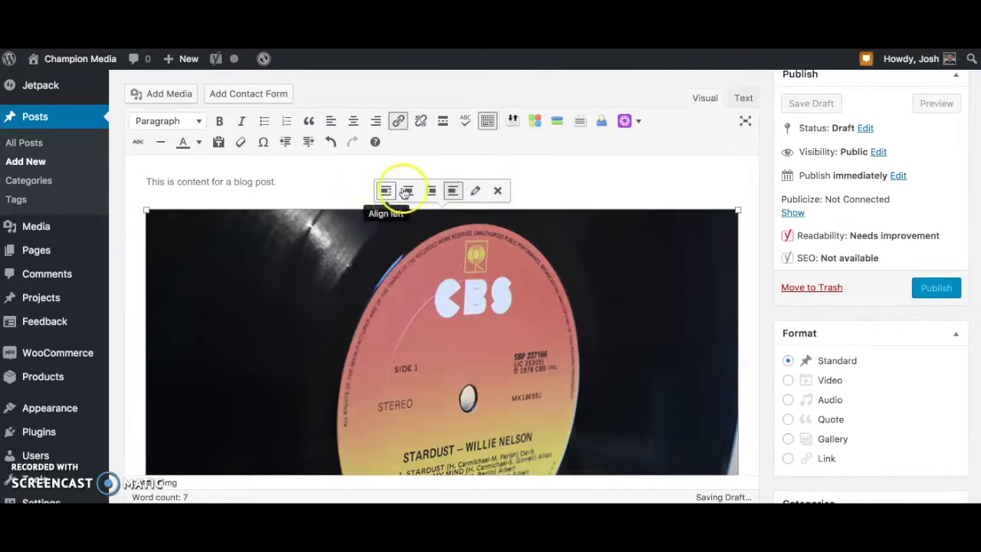
click(476, 191)
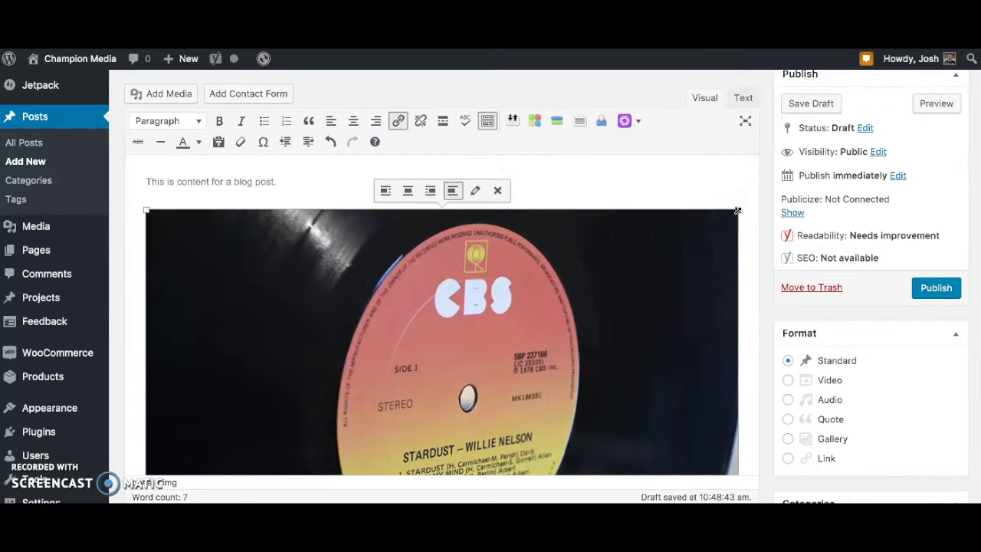
drag(737, 210, 526, 325)
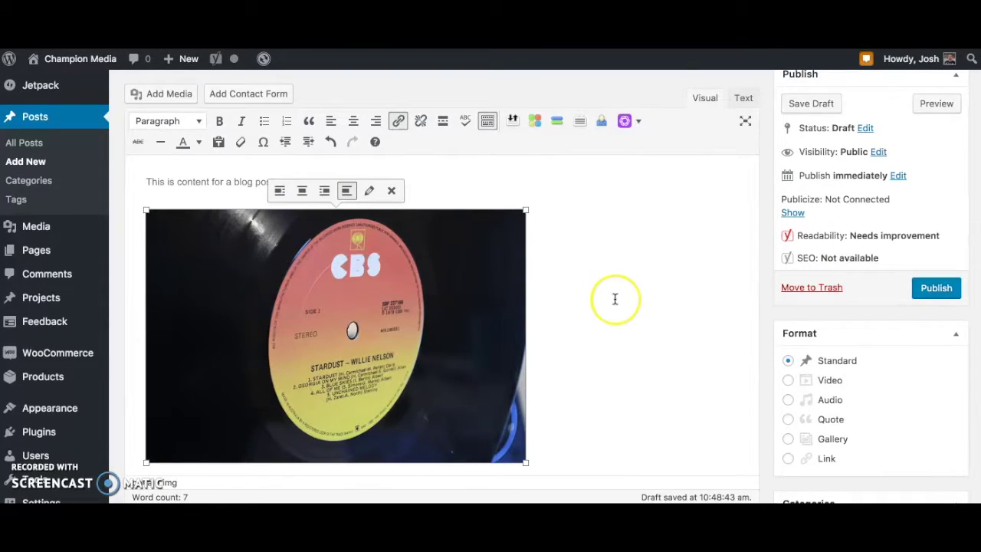
Examine how the resized record image sits beneath the text in the post body
scroll(610, 298, down, 1)
scroll(610, 296, up, 1)
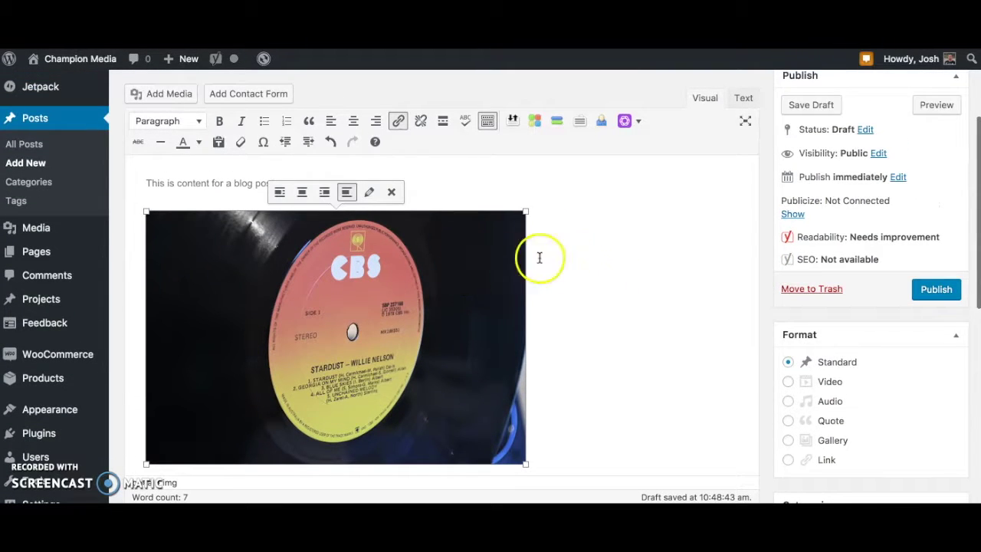
scroll(629, 278, down, 1)
scroll(628, 278, up, 1)
scroll(628, 272, down, 1)
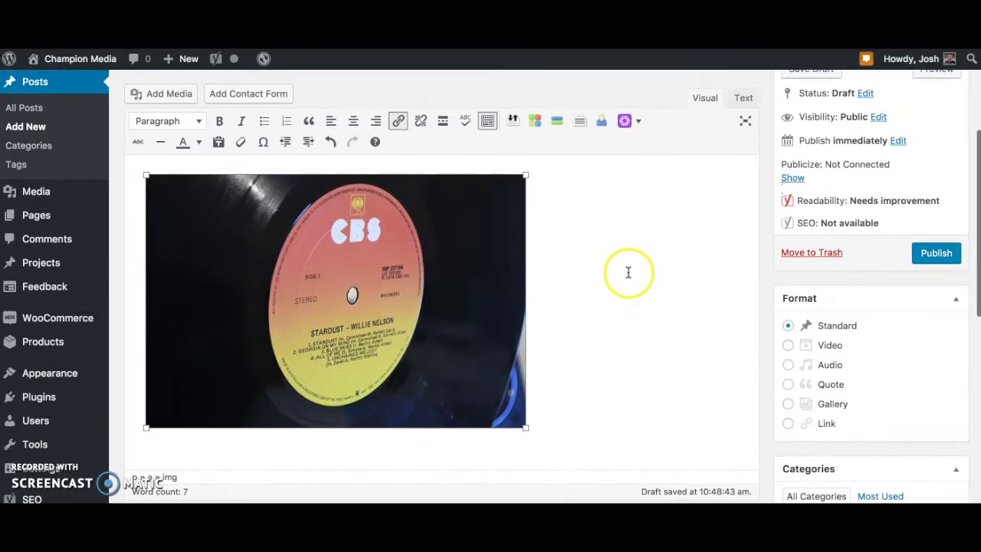
scroll(593, 307, down, 1)
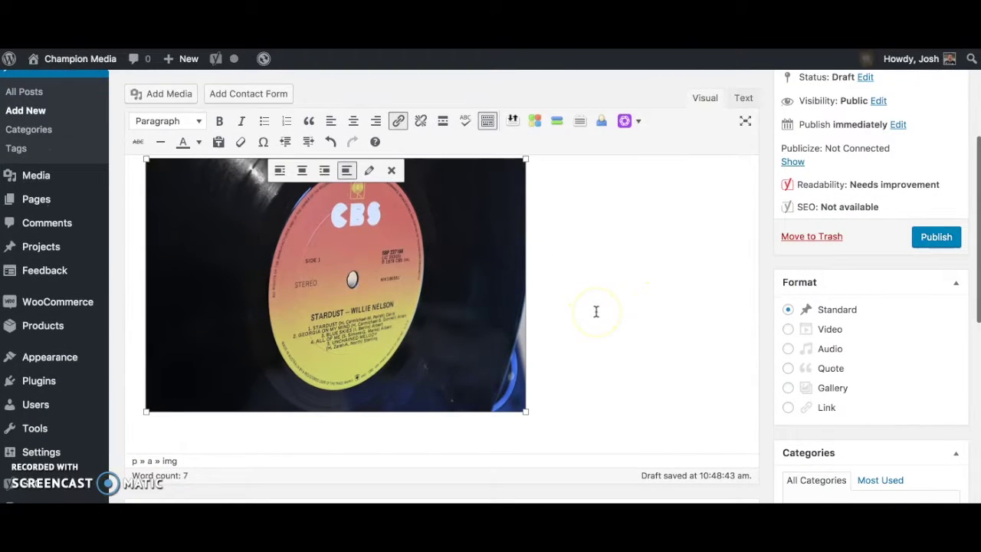
scroll(594, 312, down, 2)
scroll(596, 311, up, 4)
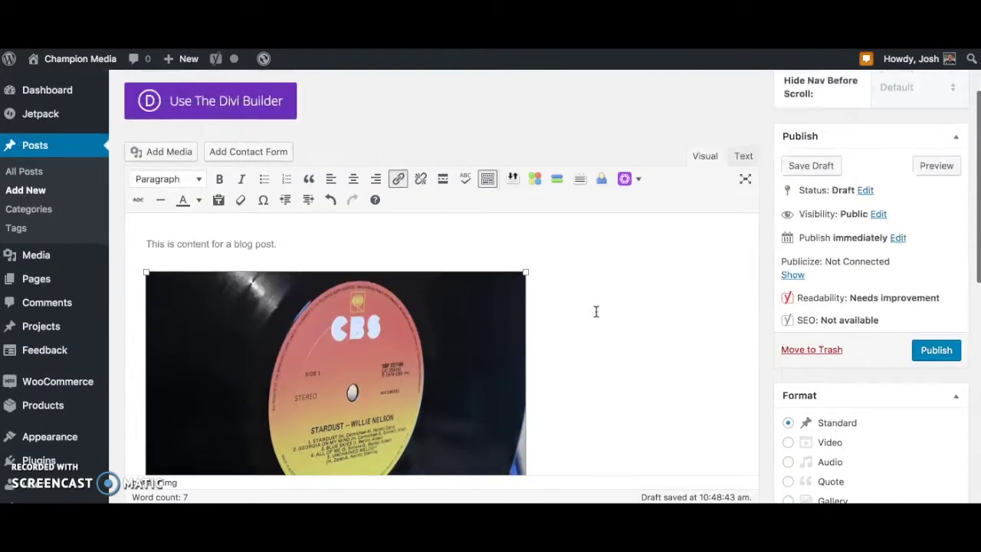
Review the record image in the post body and the SEO, excerpt, discussion and sharing sections beneath it
scroll(595, 311, up, 1)
click(223, 291)
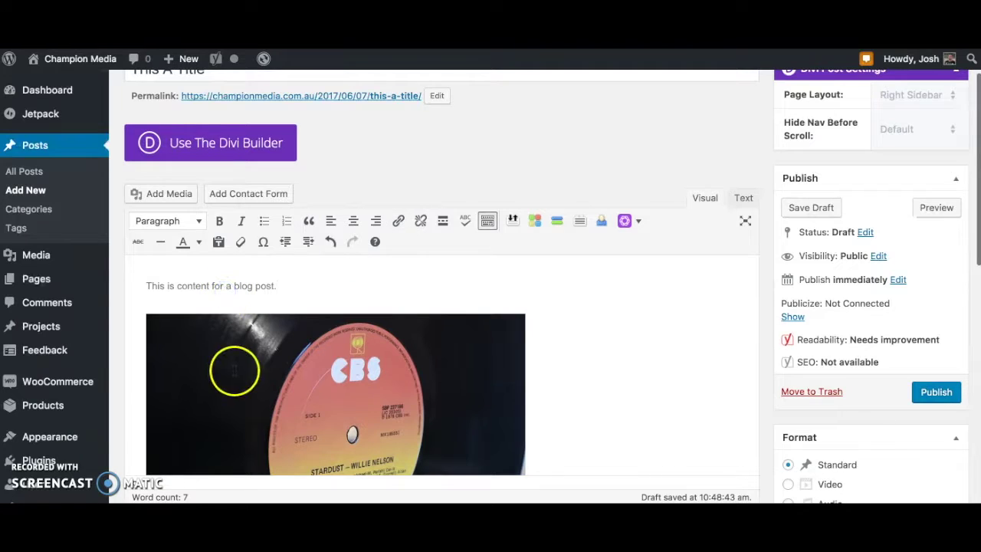
click(234, 370)
click(628, 377)
scroll(627, 377, down, 2)
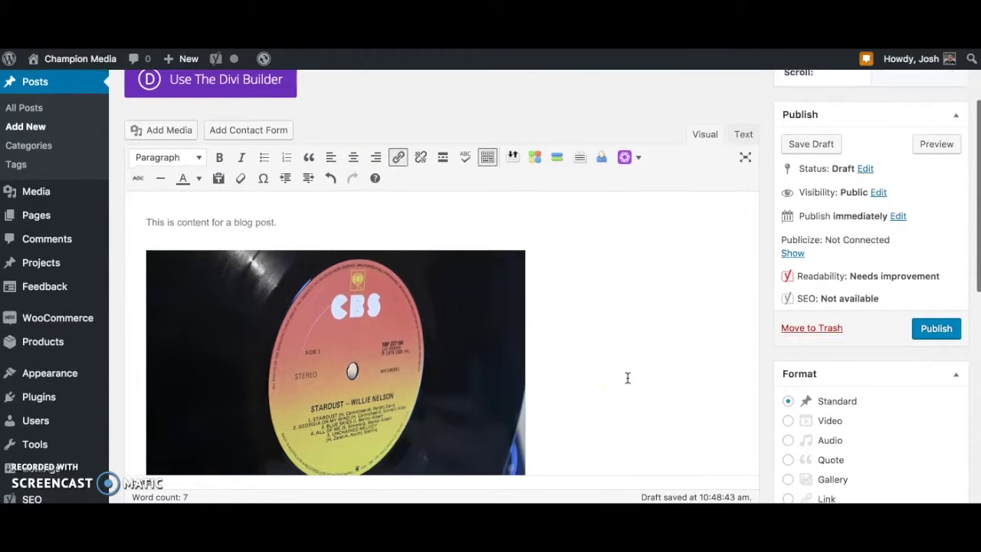
scroll(627, 377, down, 4)
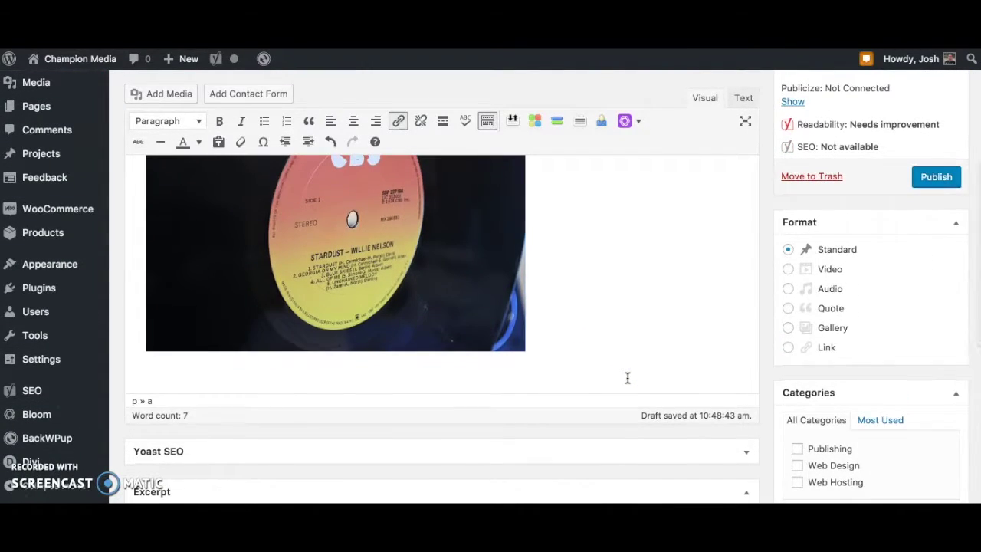
scroll(627, 377, down, 7)
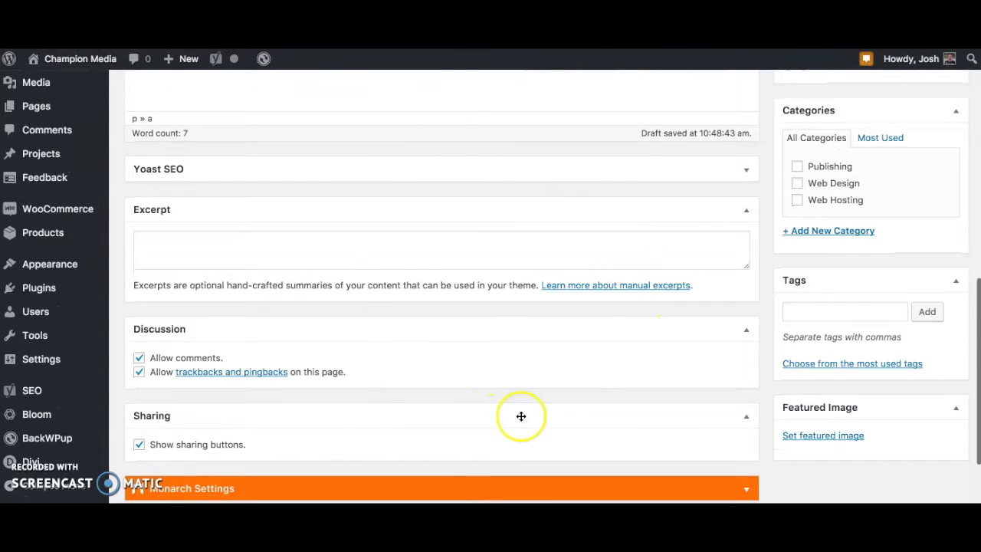
scroll(376, 447, down, 2)
scroll(376, 447, up, 3)
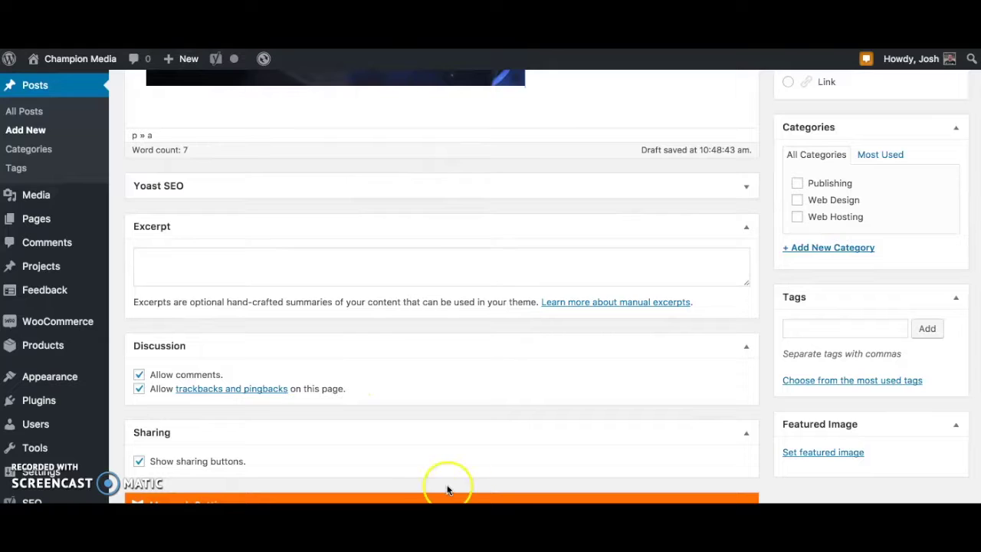
Check in the screen options which boxes are enabled for the post editing page
scroll(675, 358, up, 5)
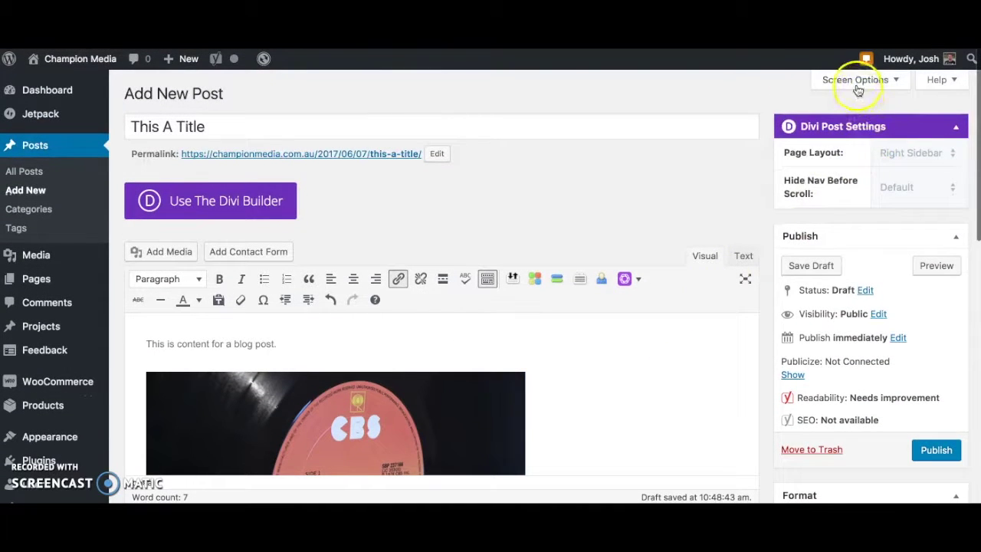
click(856, 79)
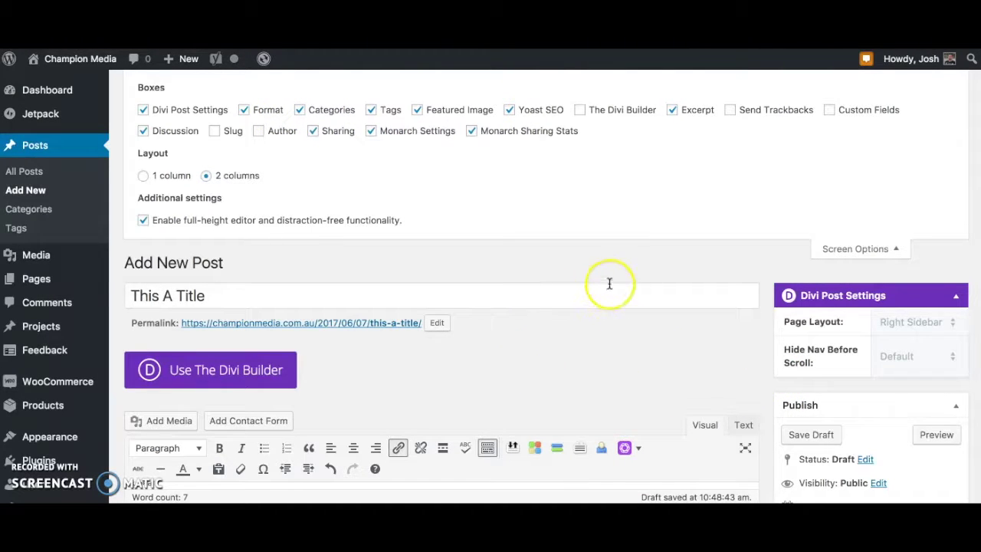
click(849, 249)
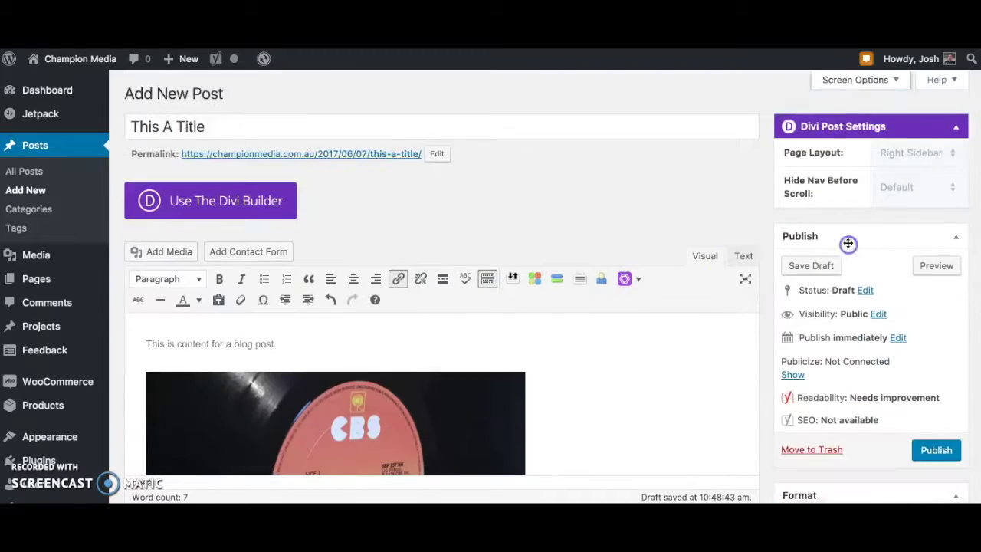
Examine the Excerpt, Discussion and Sharing settings below the post body, leaving the excerpt empty
scroll(565, 358, down, 10)
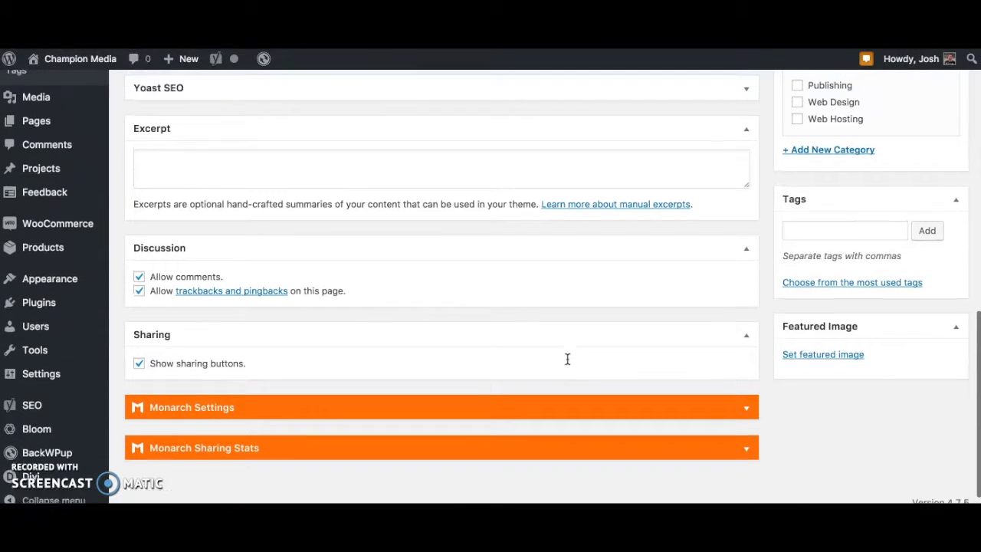
scroll(567, 357, up, 1)
click(540, 340)
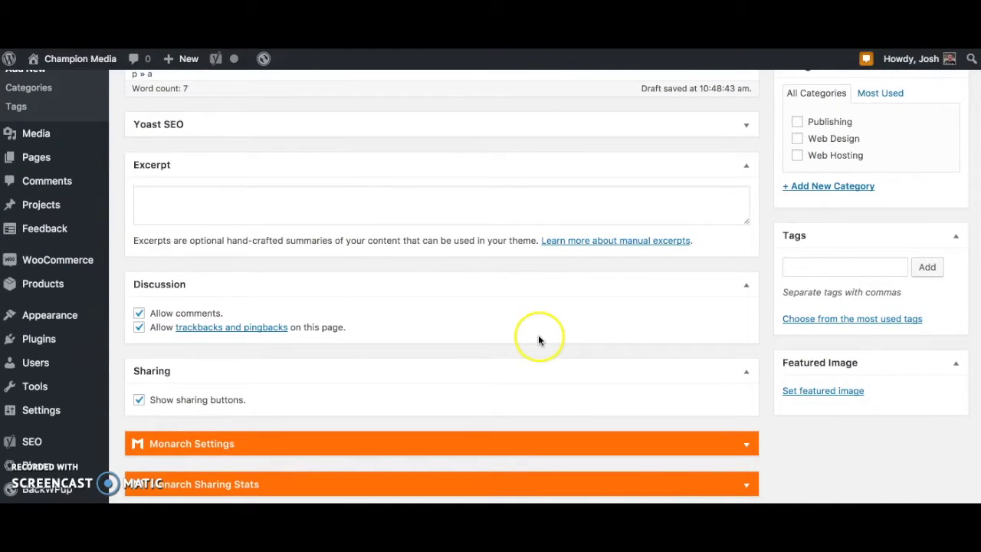
click(364, 203)
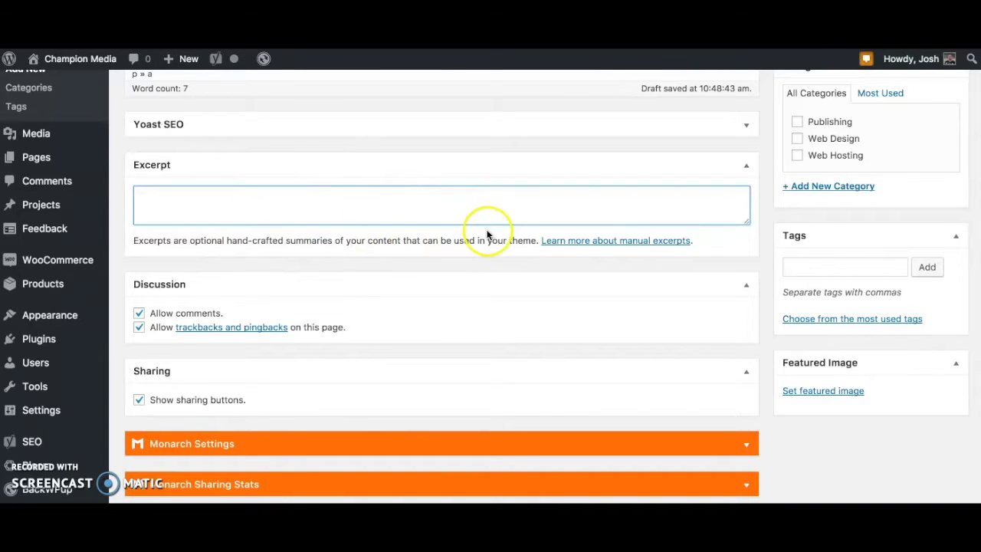
scroll(486, 234, up, 1)
scroll(319, 268, down, 2)
click(269, 192)
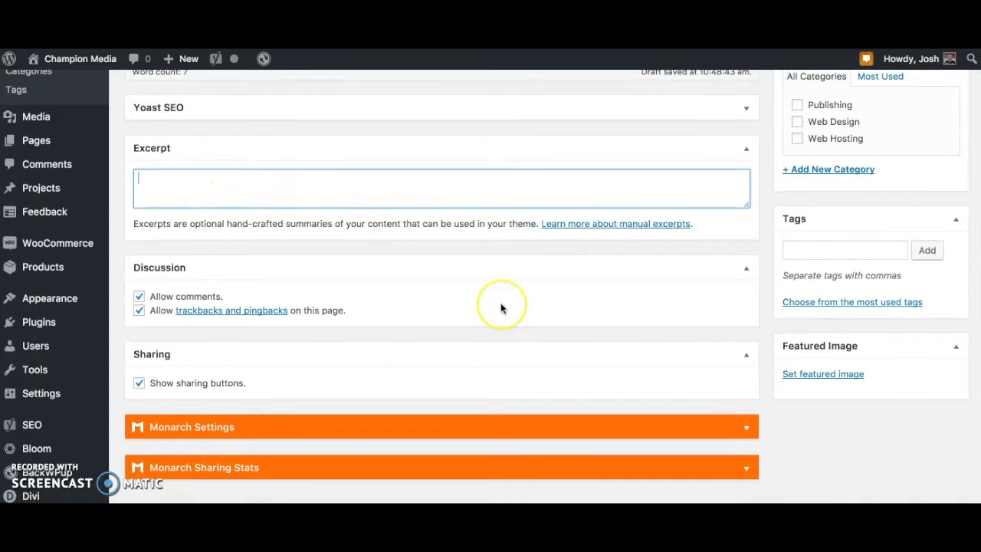
scroll(502, 309, down, 1)
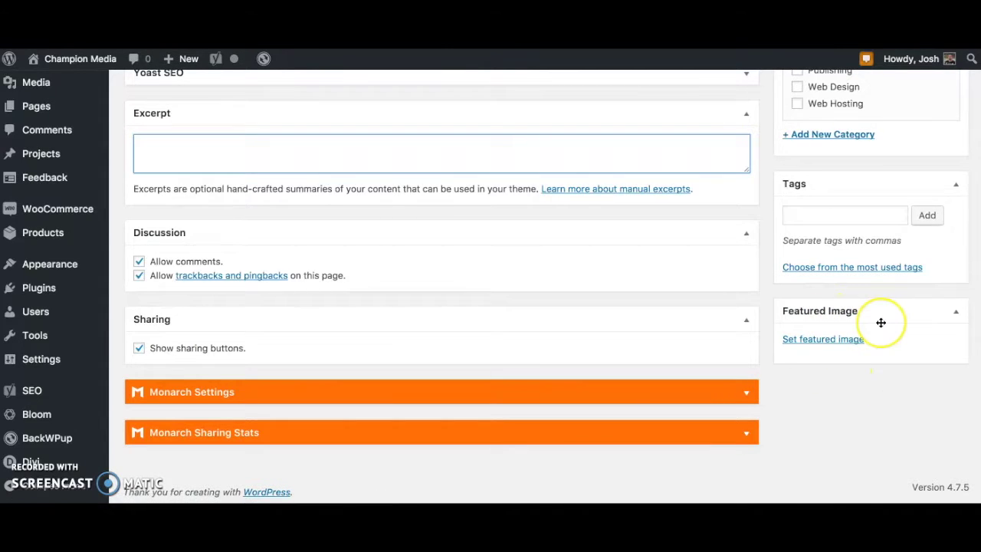
Set the existing DSC_0650 record image from the media library as the post's featured image
click(814, 337)
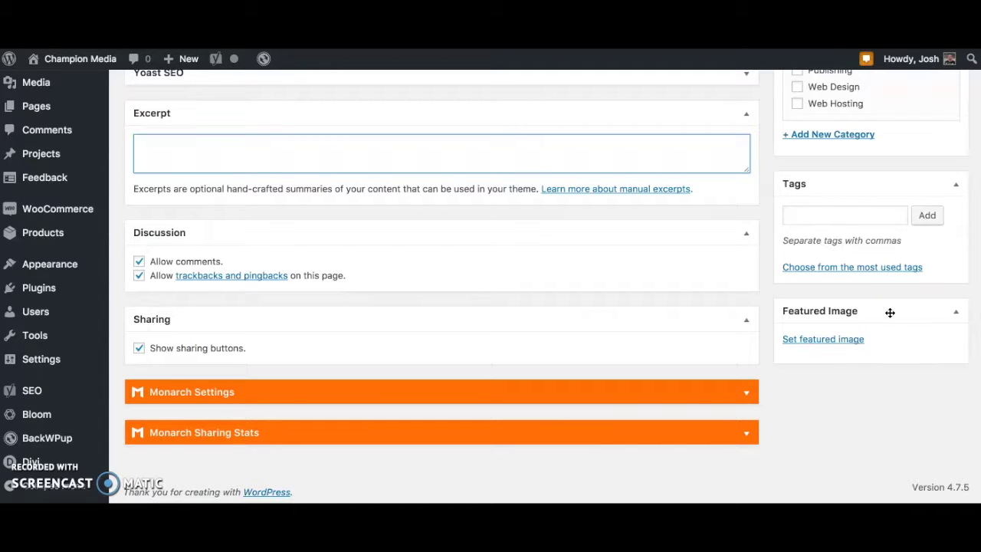
click(841, 339)
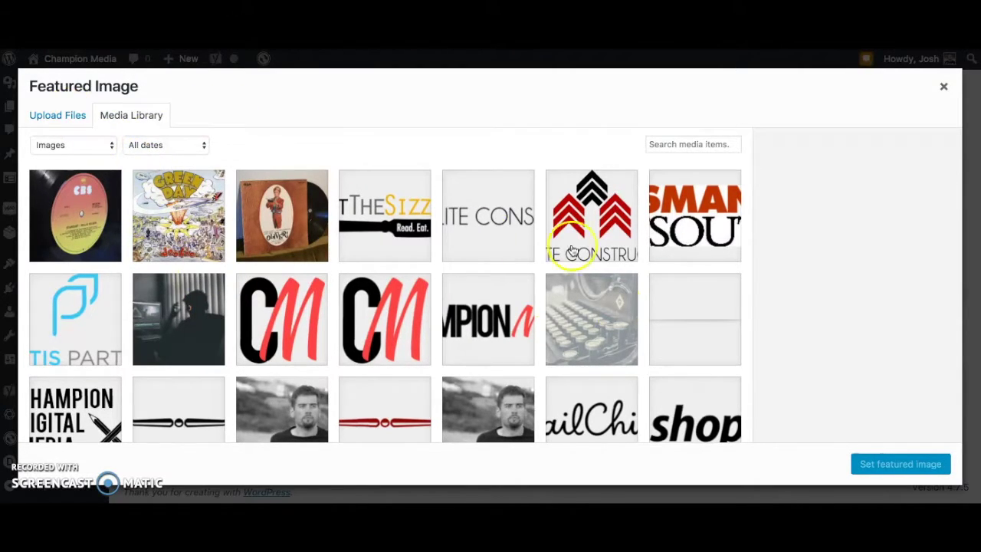
click(54, 116)
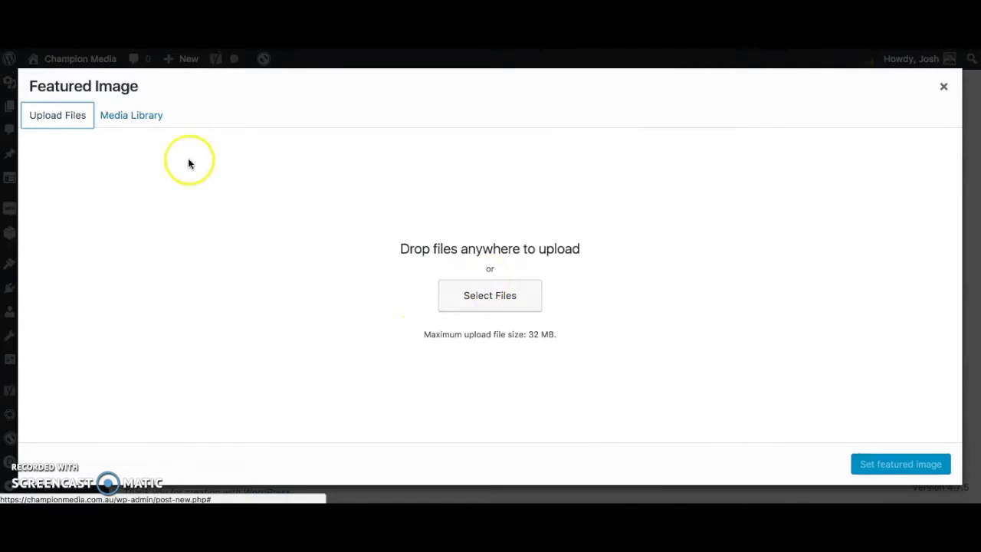
click(143, 117)
click(87, 222)
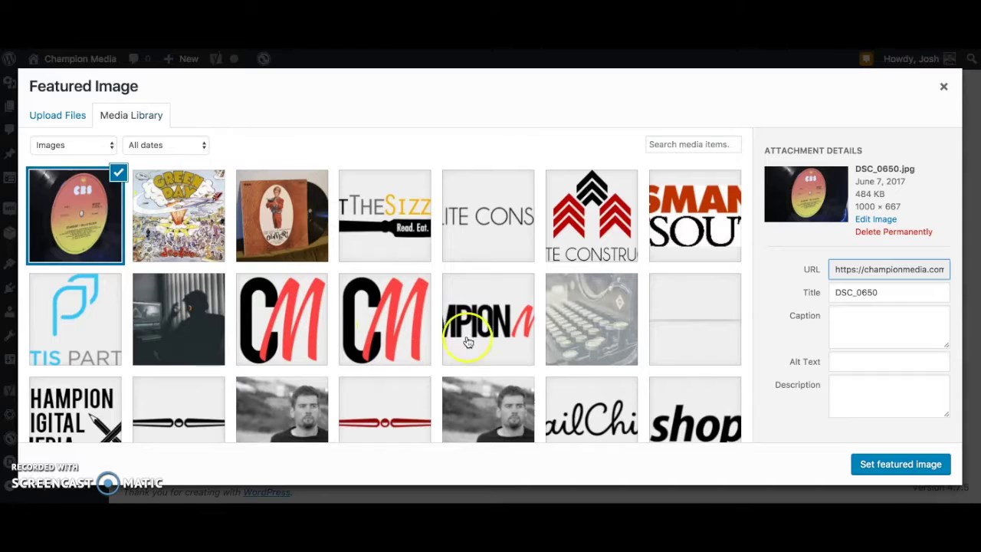
click(897, 467)
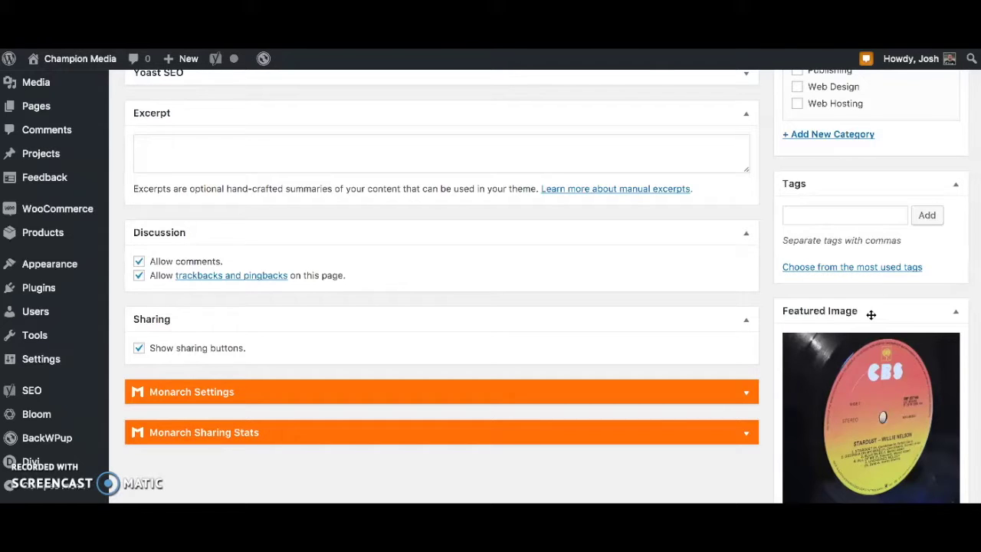
scroll(871, 314, up, 1)
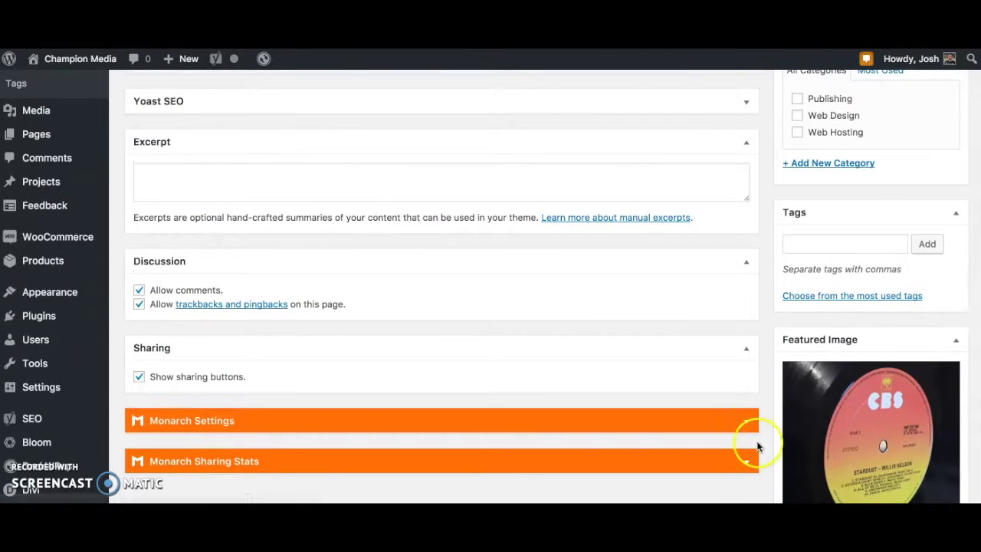
scroll(862, 329, up, 1)
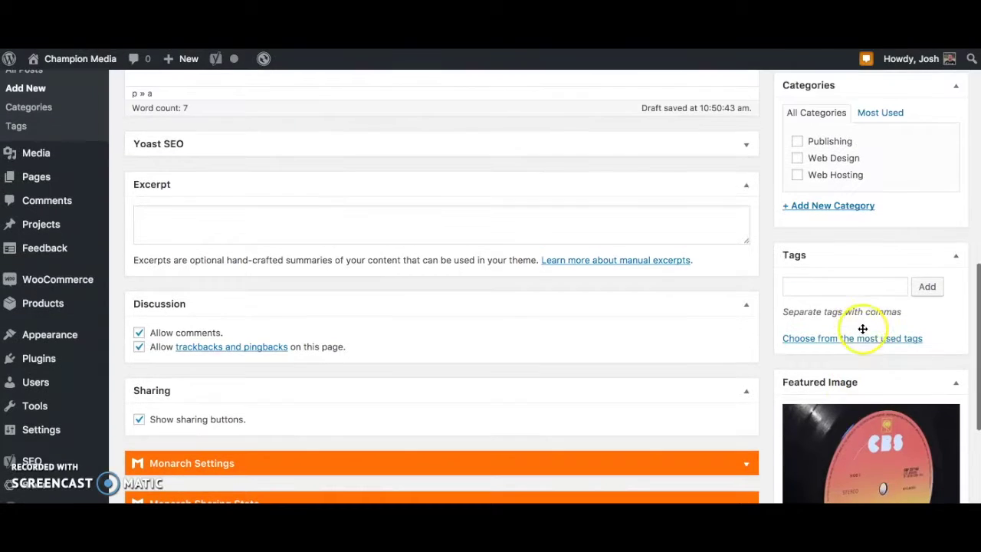
click(845, 290)
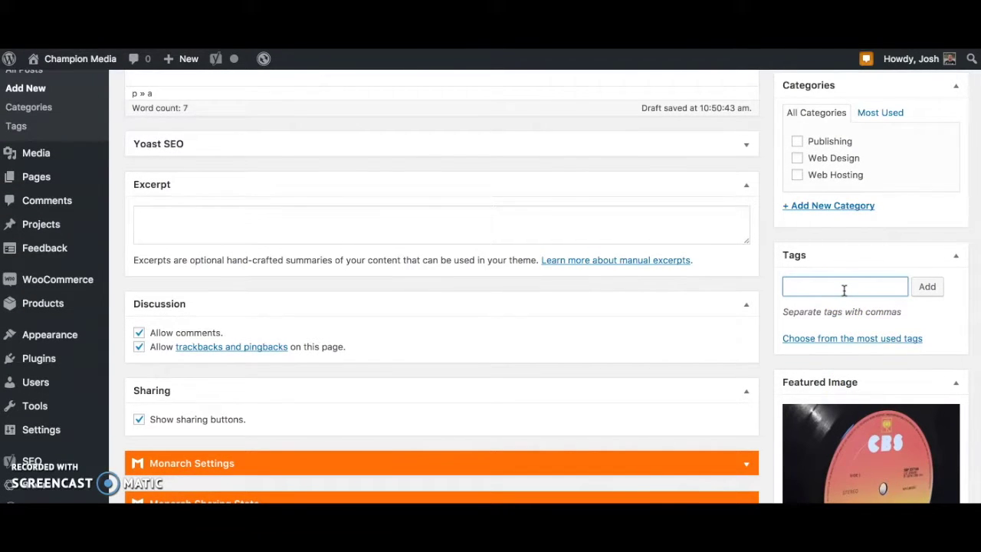
text(Vinyl Lp)
key(Return)
click(788, 328)
Add the tags Vinyl LP, Record and Willie Nelson to the post
click(808, 285)
text(Vinyl LP)
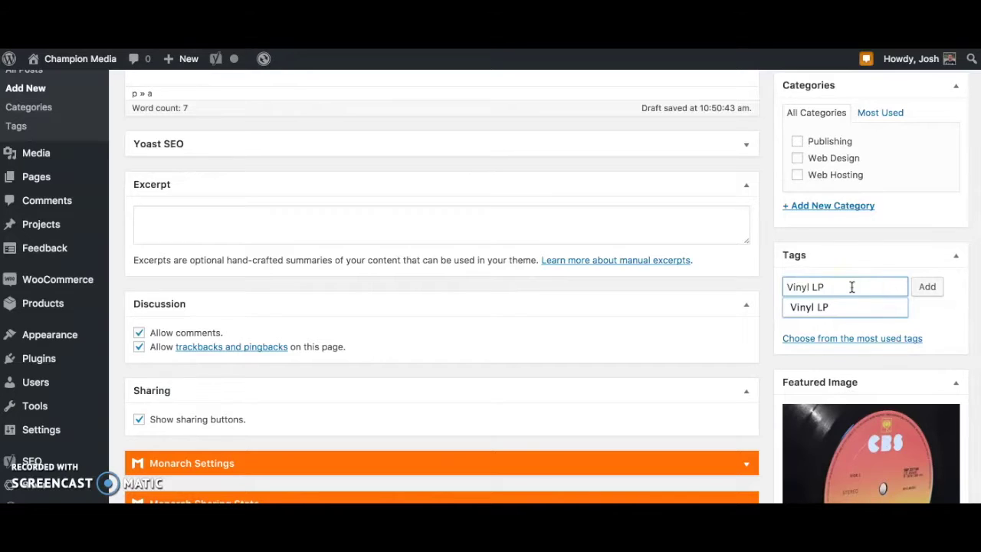
click(923, 287)
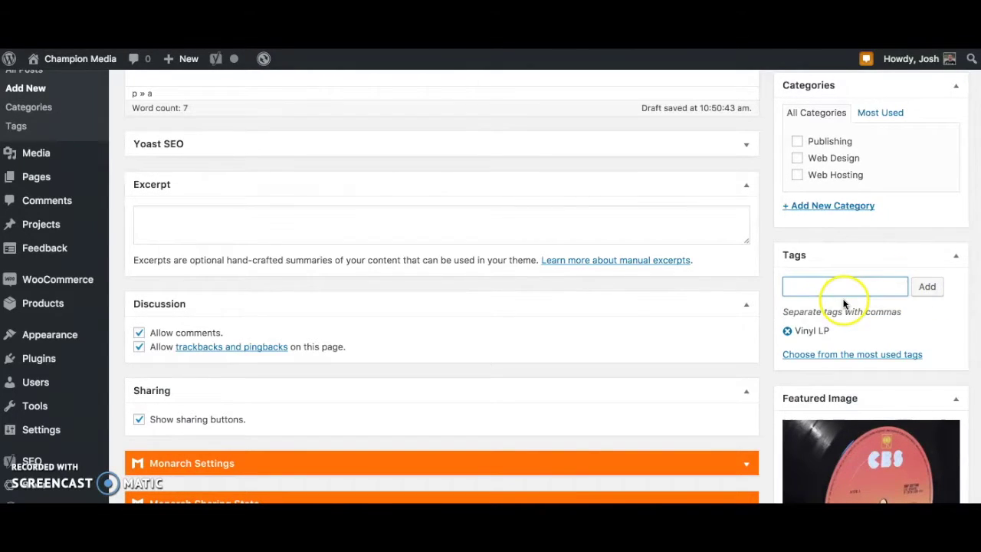
scroll(829, 322, up, 1)
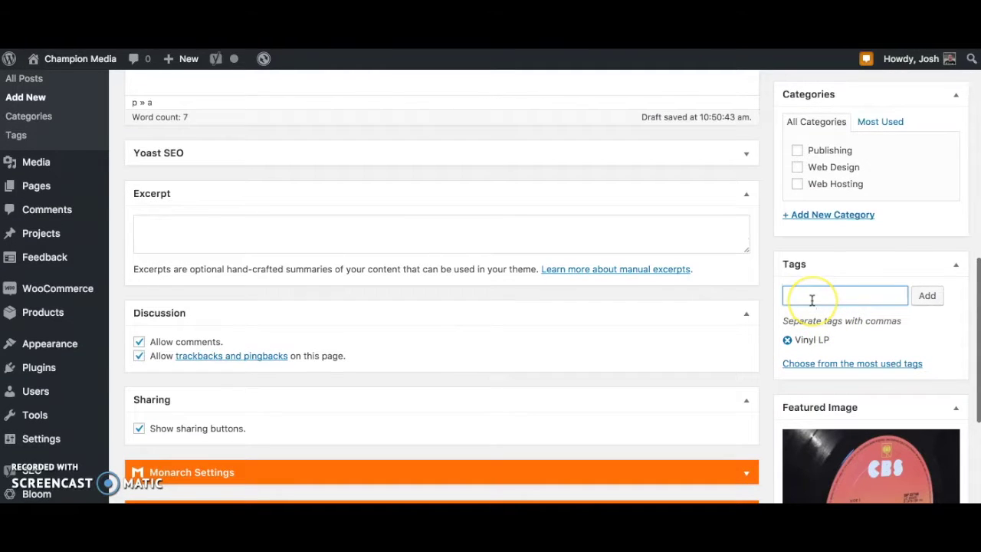
text(ecor)
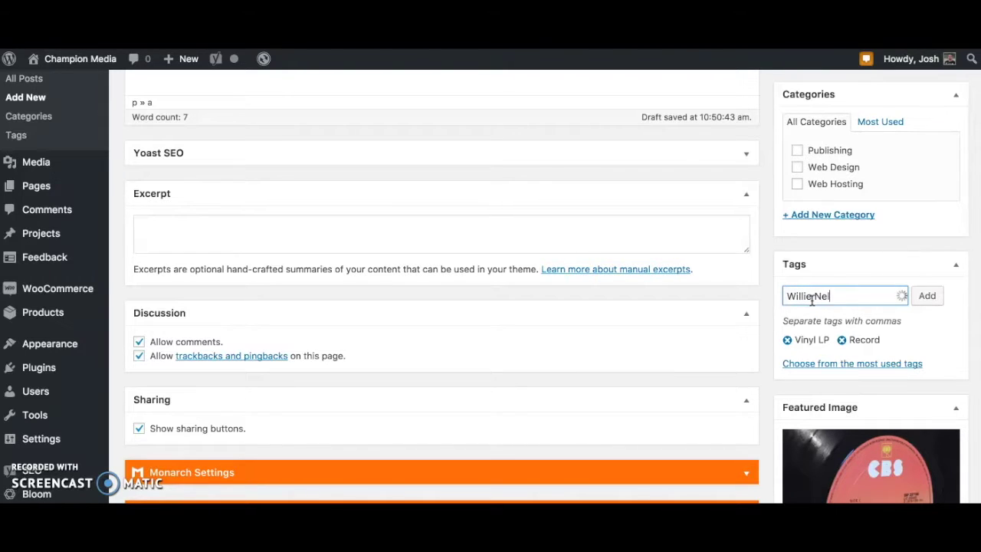
key(Return)
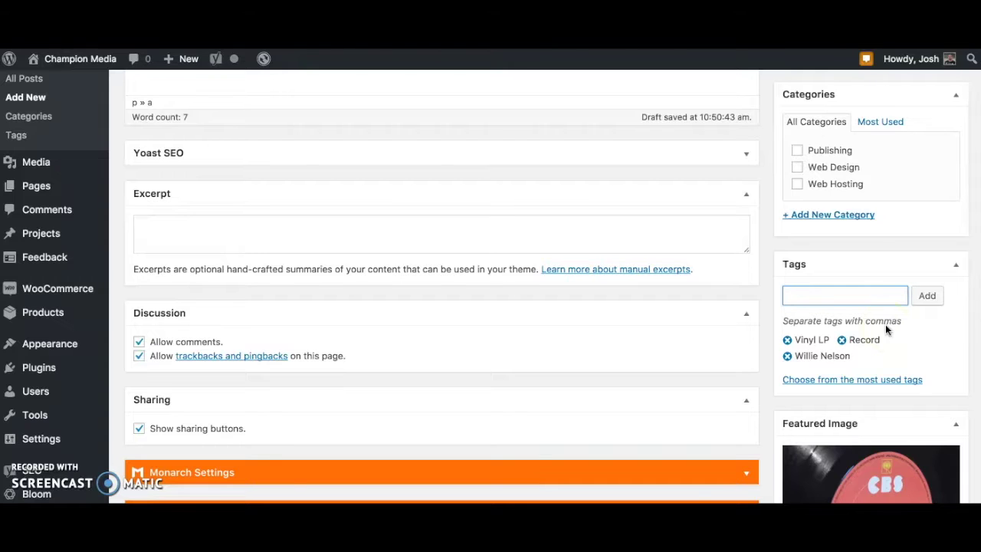
Assign the post to the Publishing category
scroll(878, 337, up, 1)
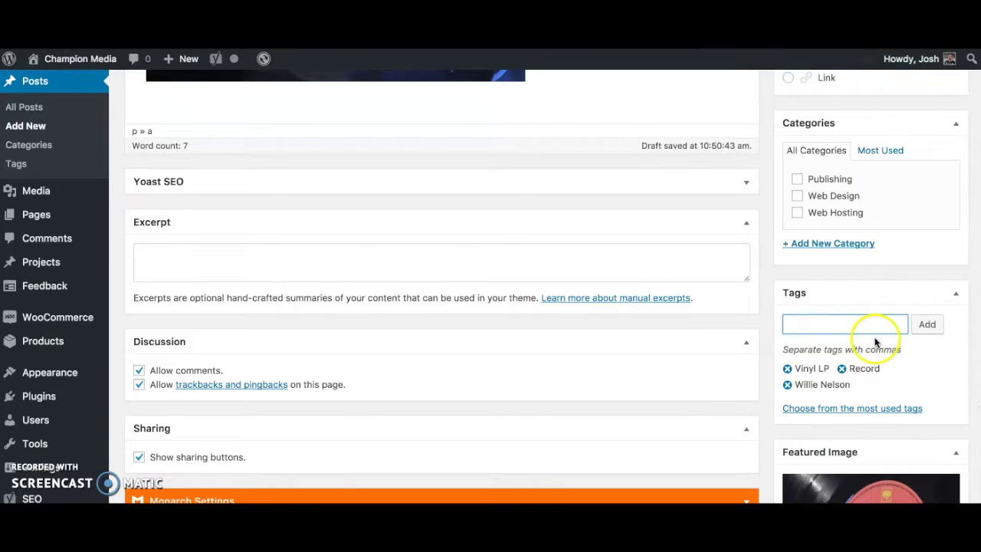
scroll(849, 387, up, 3)
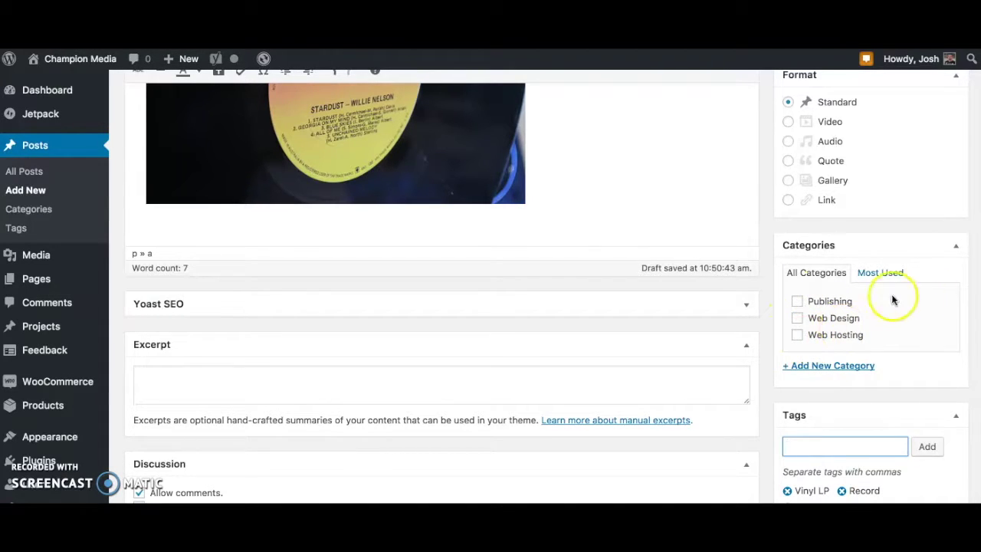
click(797, 302)
Examine the available post formats and the publishing settings for status, visibility and publication time
scroll(909, 321, up, 1)
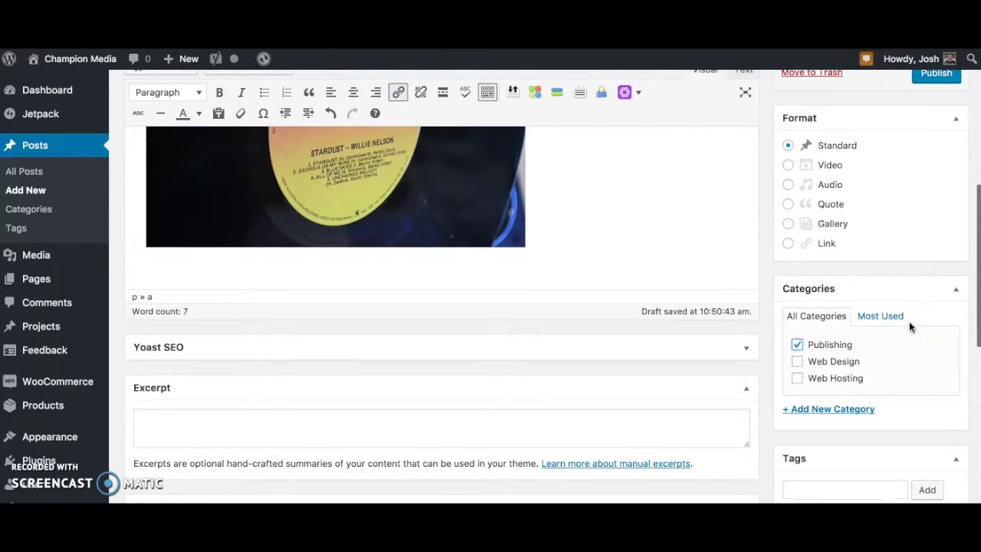
scroll(914, 341, up, 2)
scroll(899, 369, up, 1)
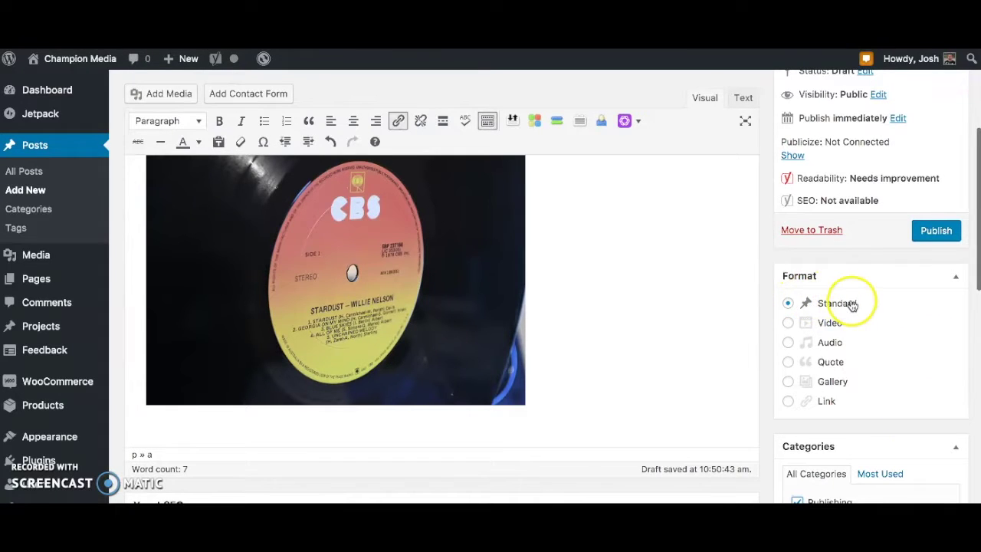
scroll(871, 295, up, 2)
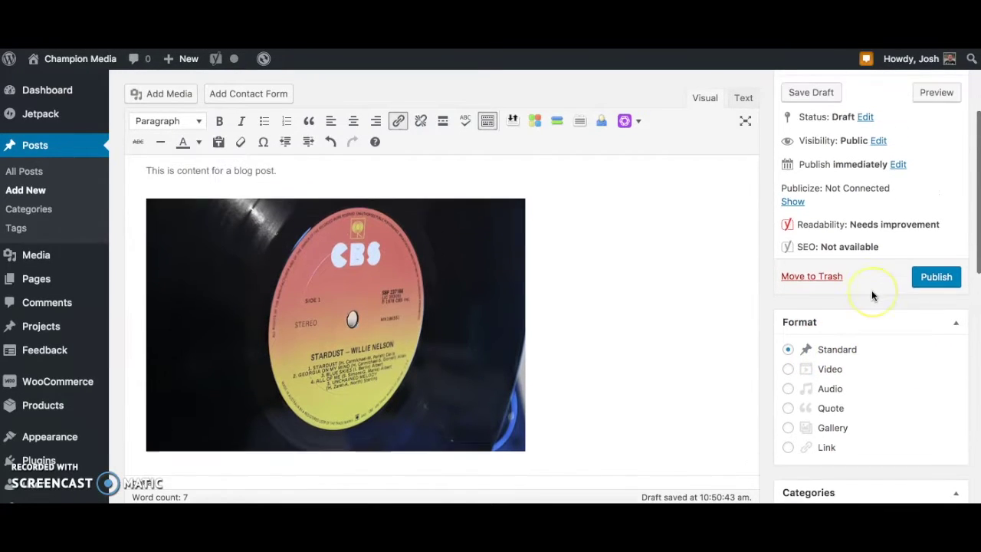
scroll(571, 363, down, 1)
scroll(571, 363, down, 2)
scroll(624, 345, up, 1)
scroll(629, 346, down, 1)
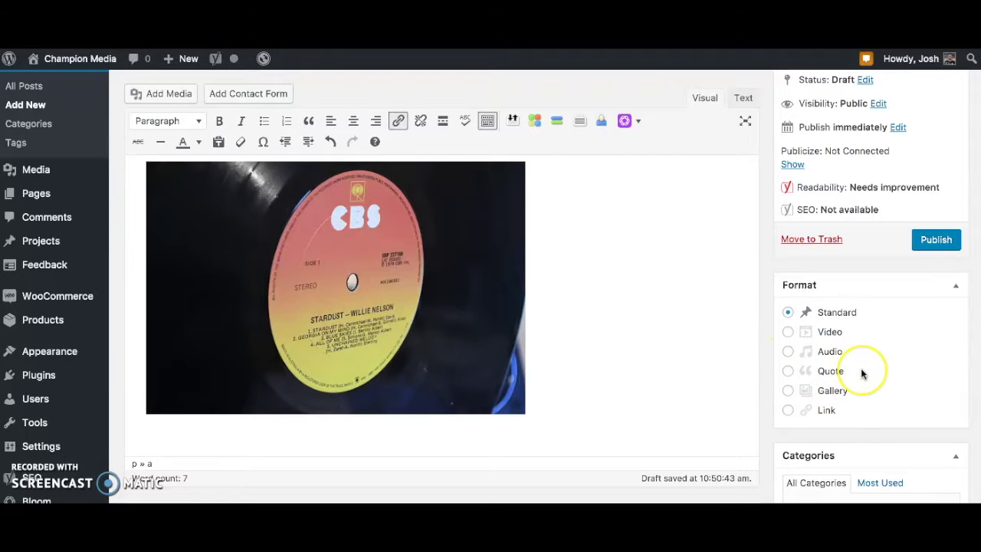
scroll(861, 371, up, 1)
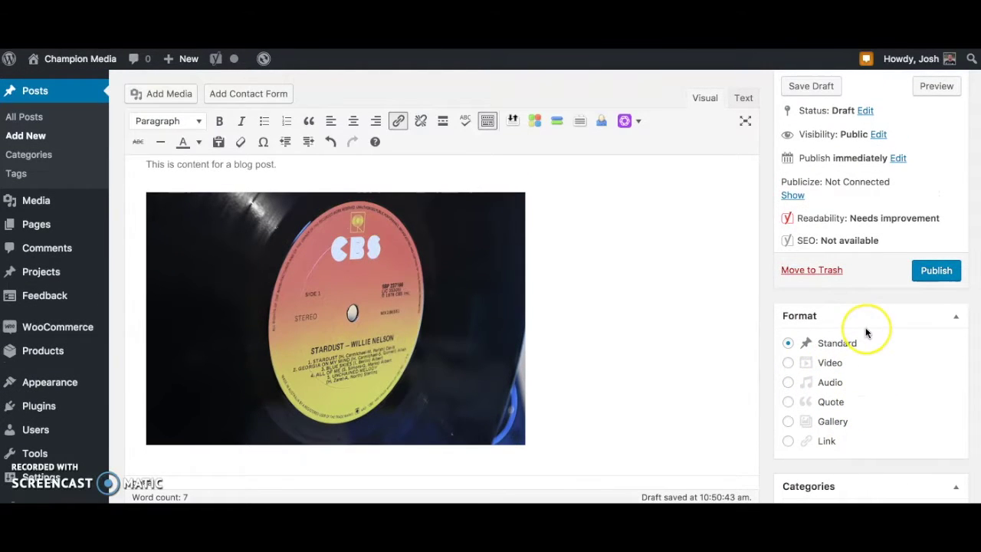
scroll(865, 333, up, 3)
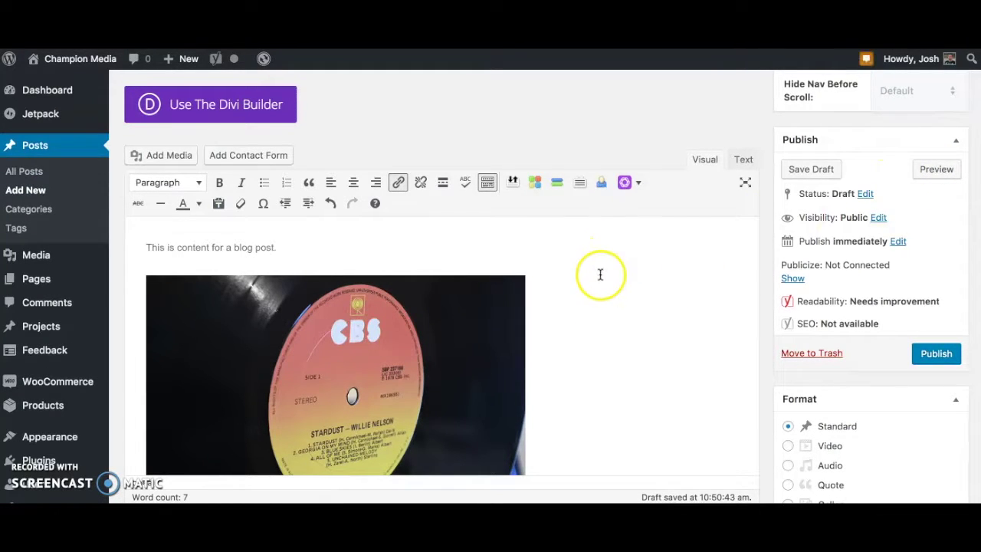
scroll(600, 276, down, 1)
scroll(600, 274, up, 1)
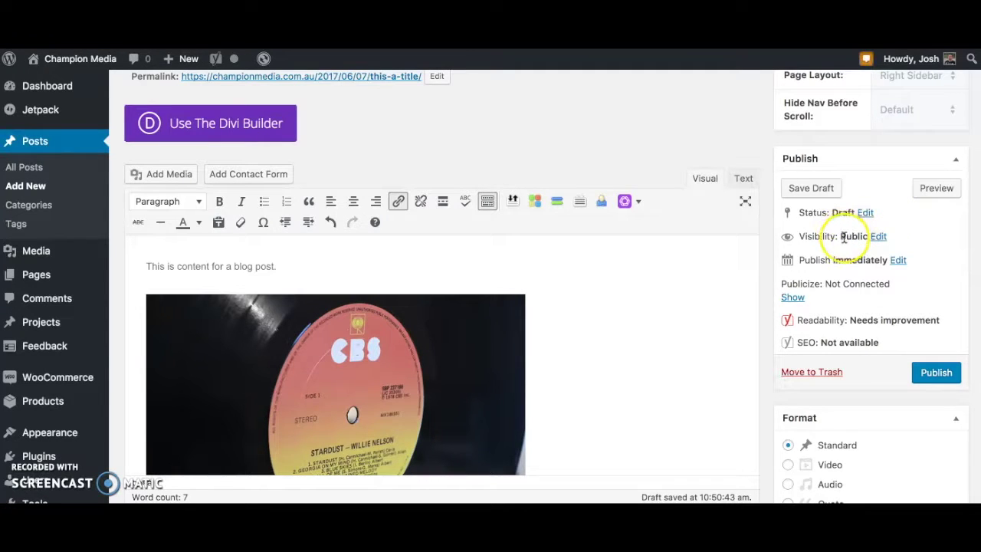
Examine the post's visibility options without changing the current choice
click(879, 236)
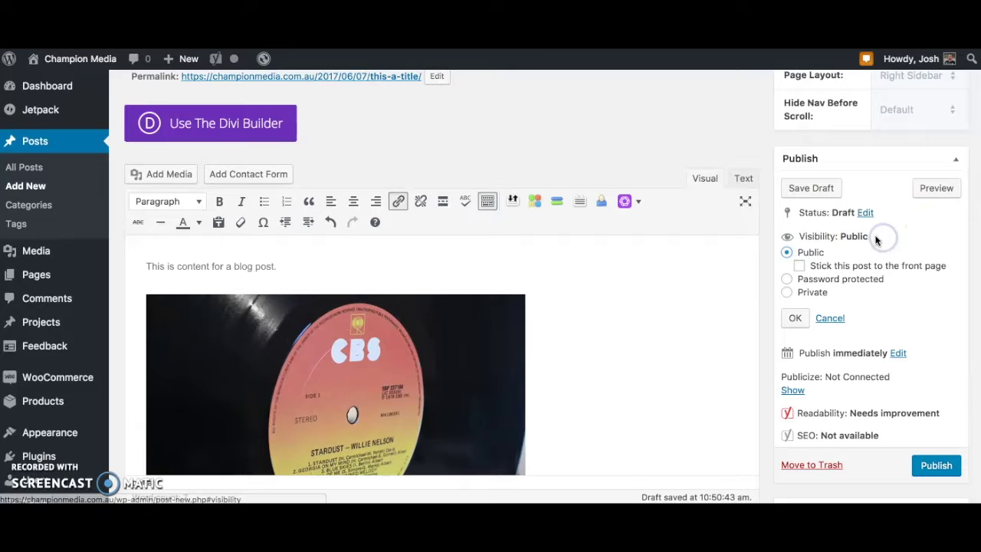
click(827, 317)
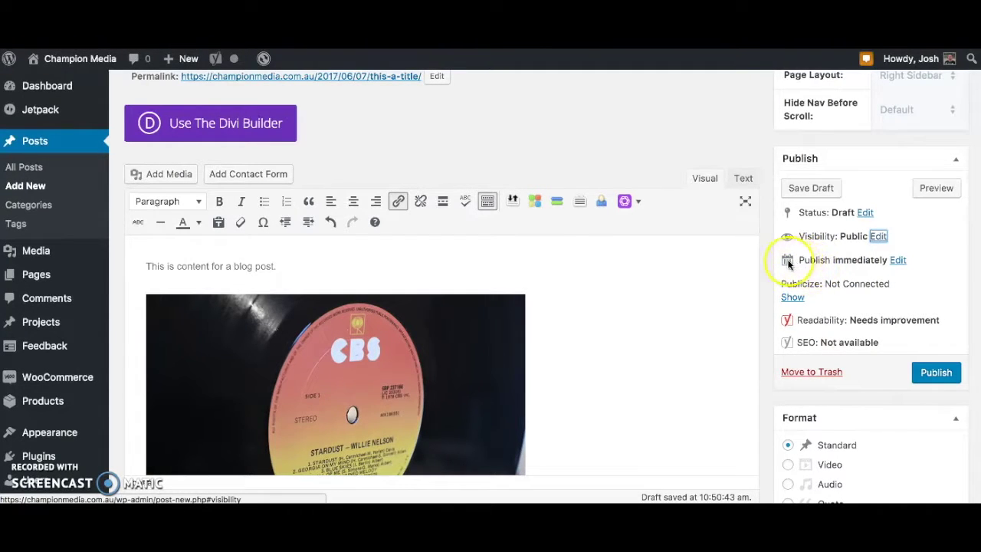
Schedule the post for publication on Jun 7, 2017 at 13:00
click(898, 260)
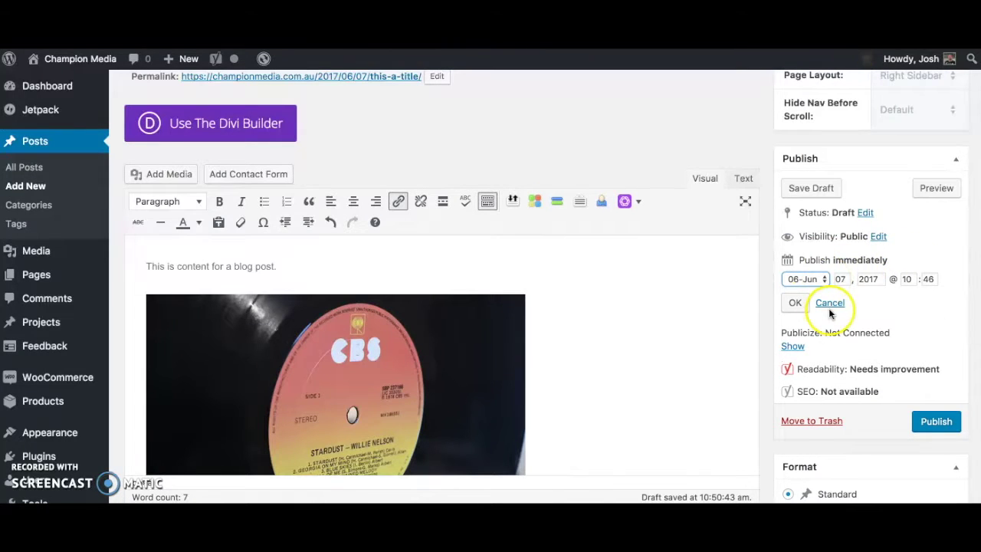
click(944, 429)
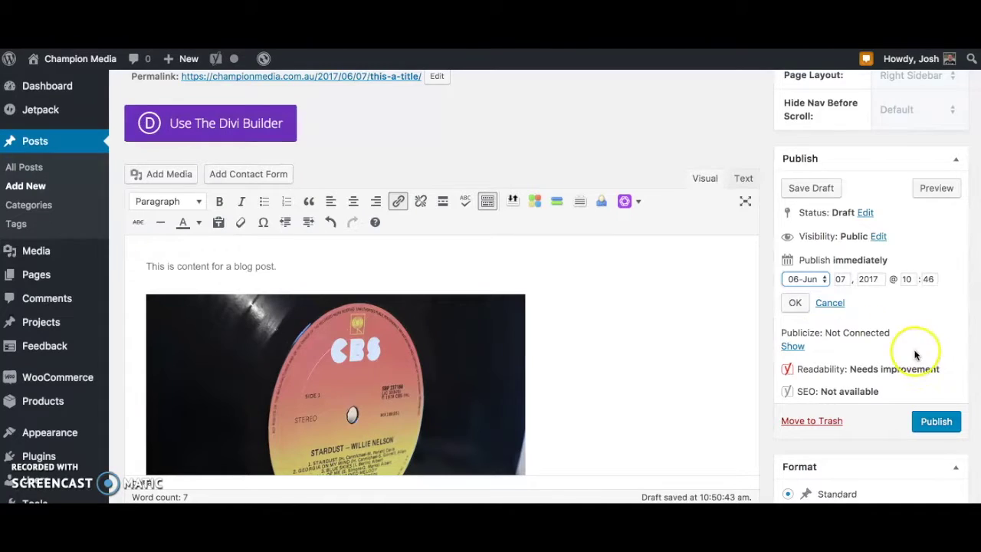
click(912, 279)
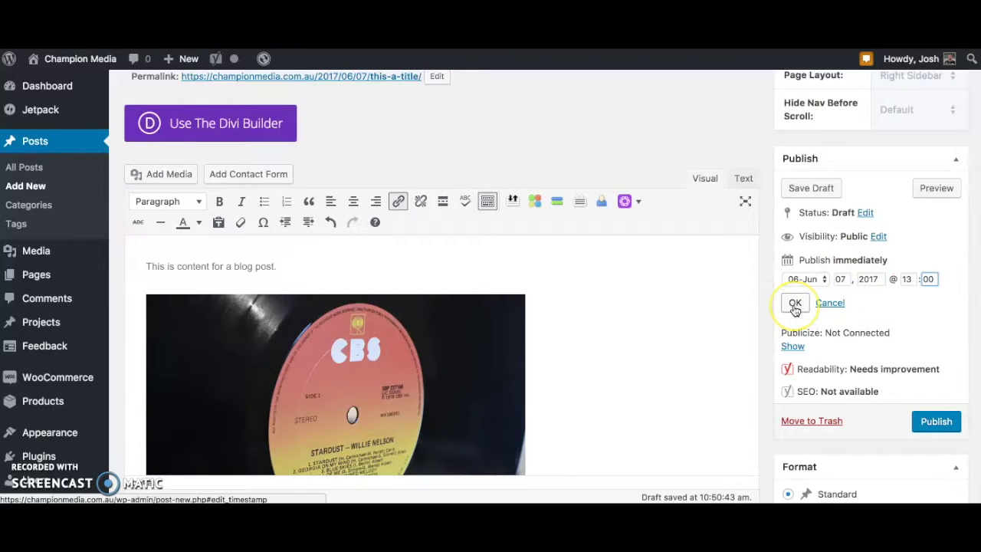
click(794, 306)
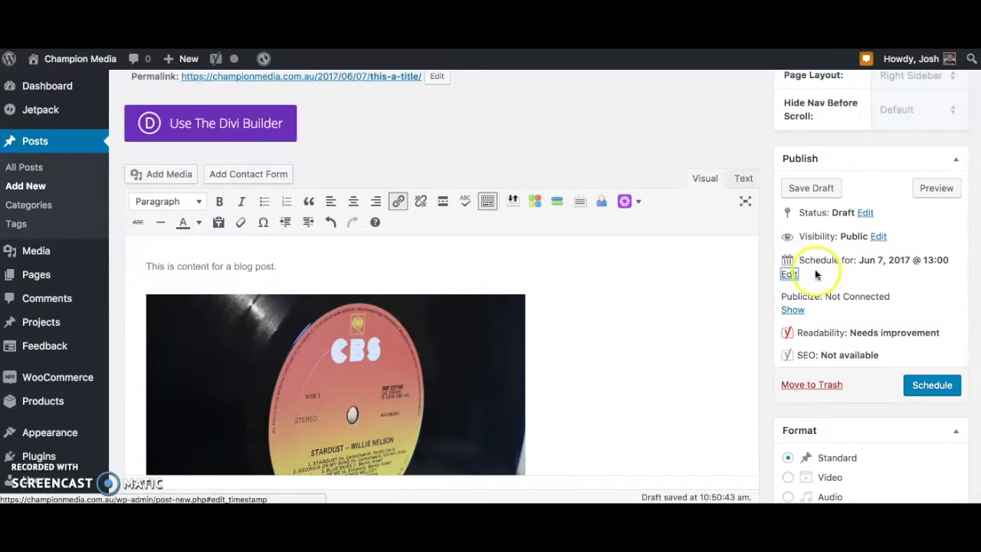
click(933, 387)
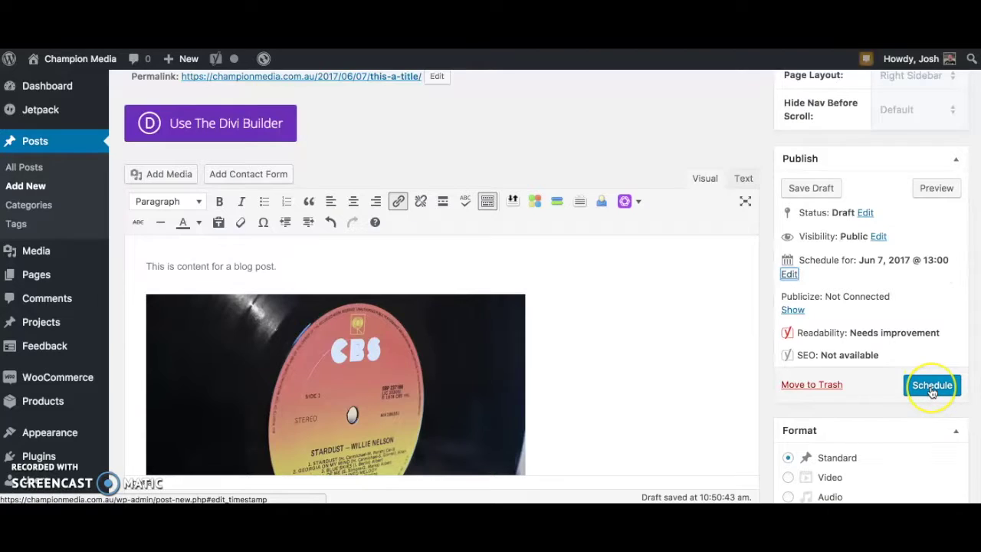